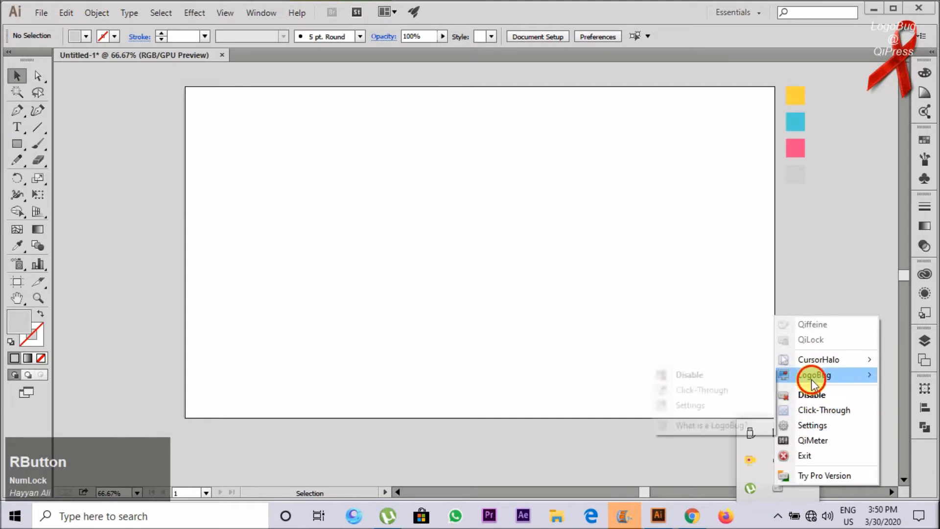
# Step: Disable the LogoBug screen overlay
pyautogui.click(695, 375)
pyautogui.scroll(-2, 442, 321)
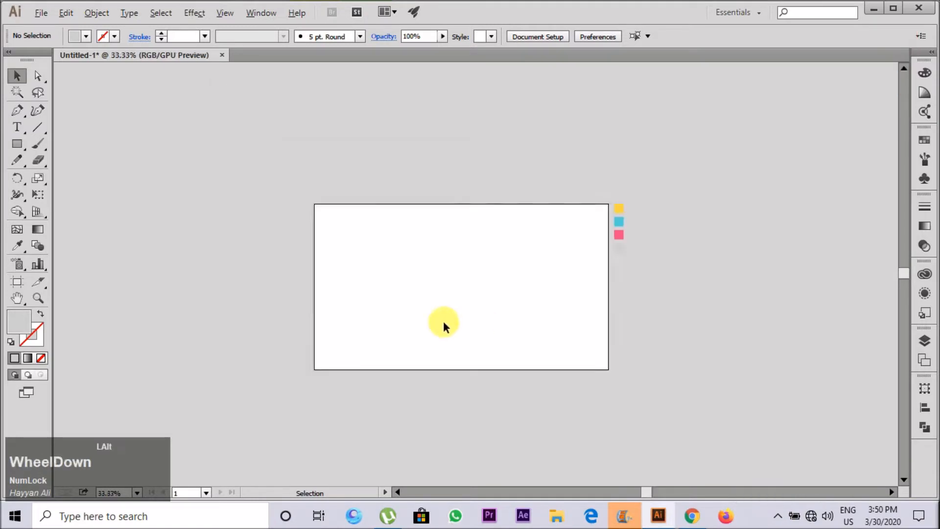
# Step: Draw a closed grey wave shape about 380 pt wide with the Pen tool, filling the artboard's lower-left corner
pyautogui.scroll(3, 443, 321)
pyautogui.press('p')
pyautogui.scroll(2, 204, 309)
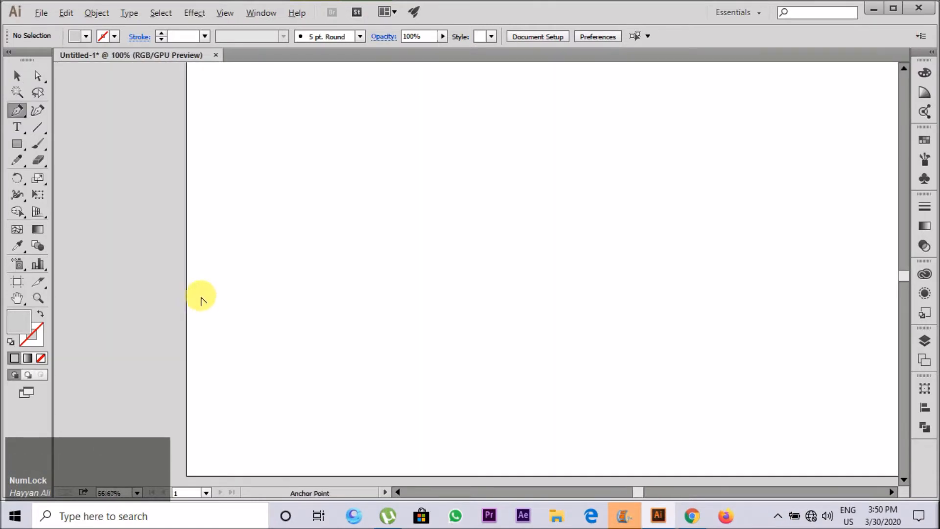
pyautogui.click(186, 267)
pyautogui.scroll(-1, 196, 282)
pyautogui.hotkey('ctrl', 'z')
pyautogui.click(186, 223)
pyautogui.scroll(-1, 216, 260)
pyautogui.moveTo(296, 279); pyautogui.dragTo(316, 332)
pyautogui.moveTo(371, 391); pyautogui.dragTo(367, 438)
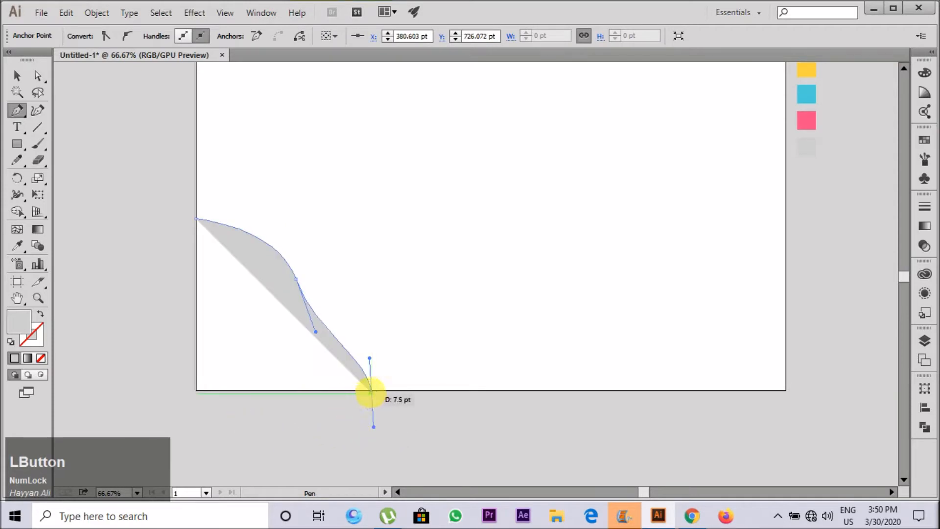
pyautogui.click(371, 391)
pyautogui.keyDown('shift'); pyautogui.click(196, 392); pyautogui.keyUp('shift')
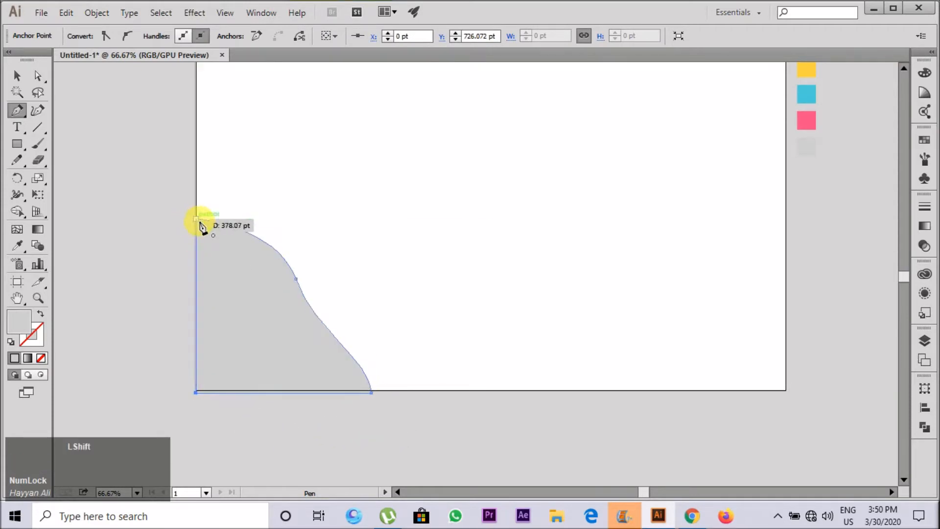
pyautogui.click(196, 216)
# Step: Move the wave's two bottom anchor points up onto the artboard's bottom edge at Y 720 pt
pyautogui.scroll(3, 368, 403)
pyautogui.press('a')
pyautogui.click(441, 399)
pyautogui.scroll(-4, 351, 422)
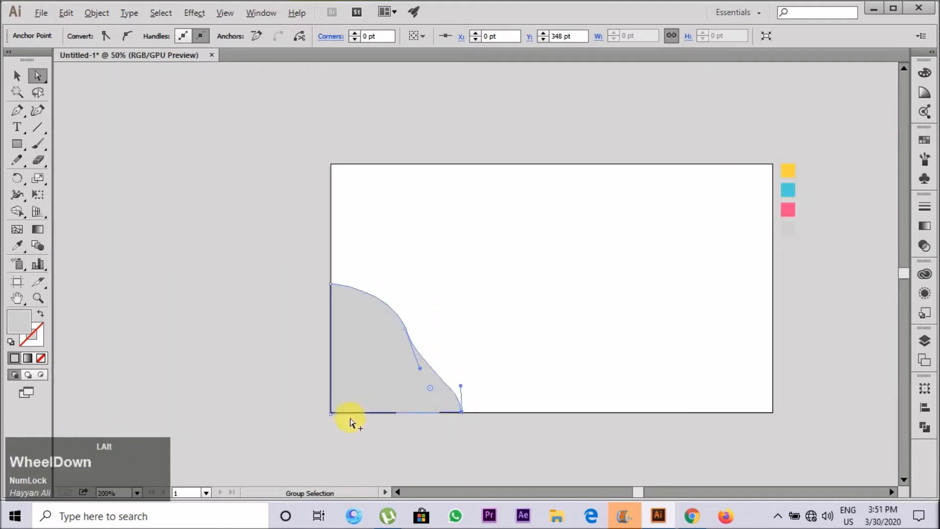
pyautogui.scroll(4, 351, 422)
pyautogui.moveTo(375, 379); pyautogui.dragTo(376, 373)
pyautogui.scroll(-2, 375, 385)
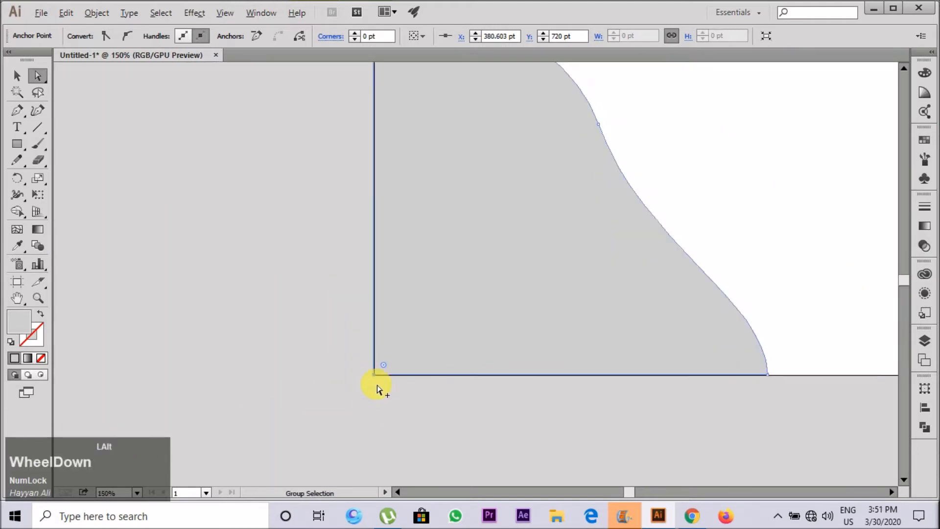
# Step: Refine the wave's outer curve around its middle anchor point using Direct Selection
pyautogui.press('a')
pyautogui.click(525, 214)
pyautogui.click(523, 211)
pyautogui.moveTo(542, 292); pyautogui.dragTo(536, 293)
pyautogui.hotkey('ctrl', 'z')
pyautogui.press('a')
pyautogui.click(523, 211)
pyautogui.click(636, 327)
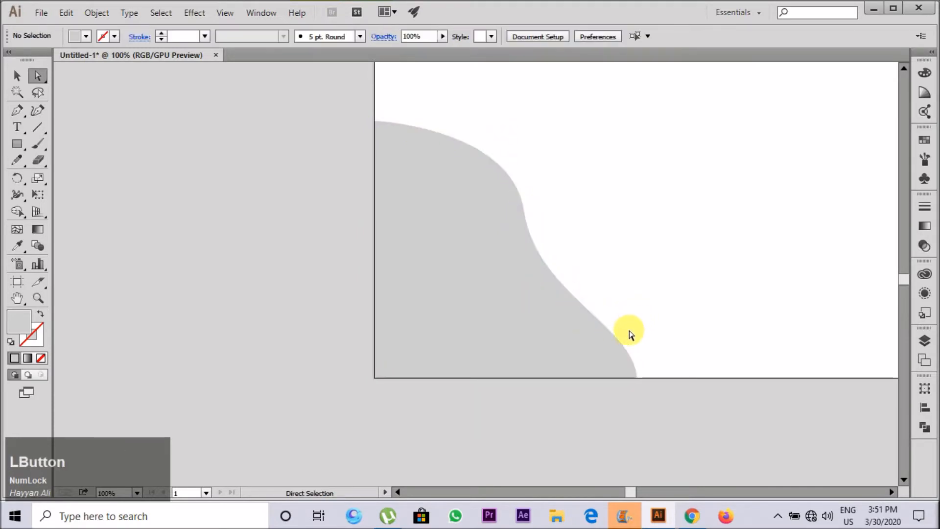
# Step: Duplicate the wave into two overlapping copies offset progressively toward and beyond the artboard's lower-left corner
pyautogui.scroll(-3, 529, 351)
pyautogui.scroll(2, 537, 336)
pyautogui.press('v')
pyautogui.moveTo(482, 297); pyautogui.dragTo(446, 392)
pyautogui.click(577, 248)
pyautogui.hotkey('ctrl', 'z')
pyautogui.hotkey('ctrl', 'z')
pyautogui.moveTo(424, 306); pyautogui.dragTo(446, 386)
# Step: Remove portions of the overlapping copies that extend outside the artboard using the Shape Builder tool
pyautogui.moveTo(296, 177); pyautogui.dragTo(537, 344)
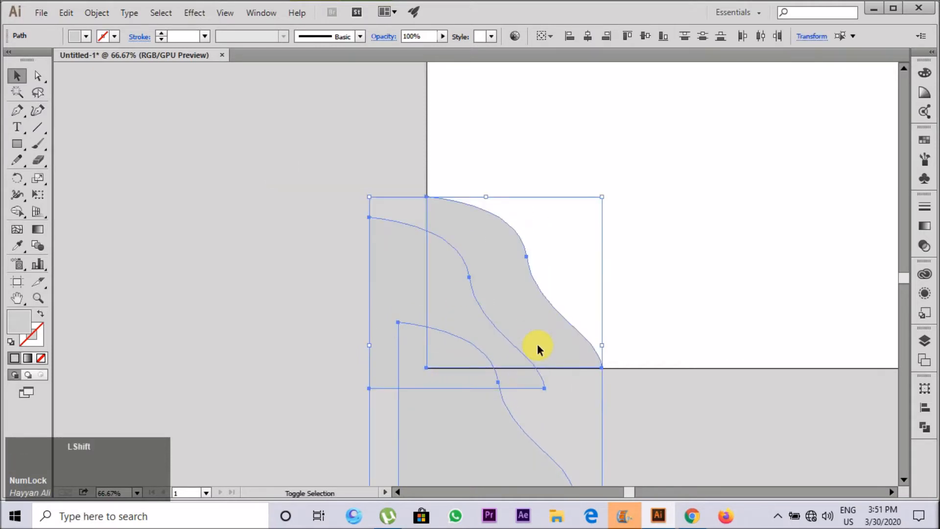
pyautogui.hotkey('shift', 'm')
pyautogui.click(537, 342)
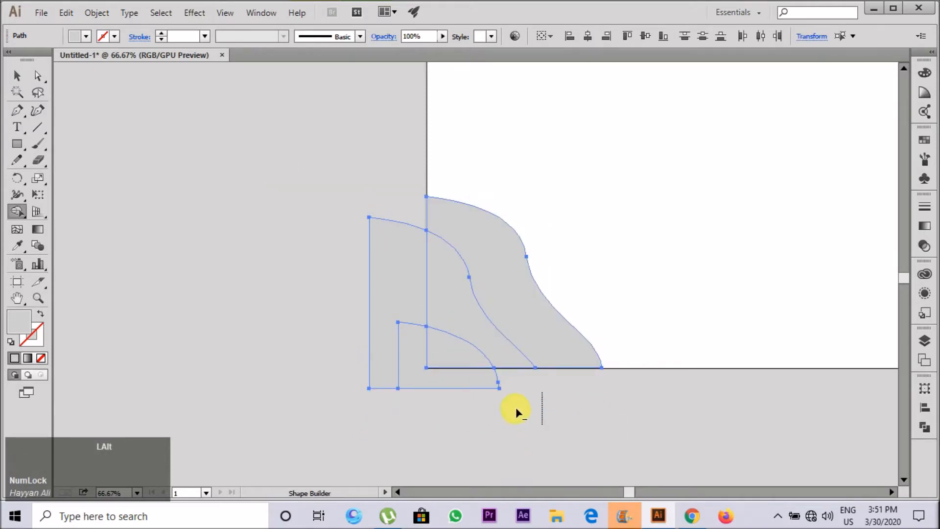
pyautogui.keyDown('alt'); pyautogui.click(388, 237); pyautogui.keyUp('alt')
pyautogui.press('v')
pyautogui.click(419, 399)
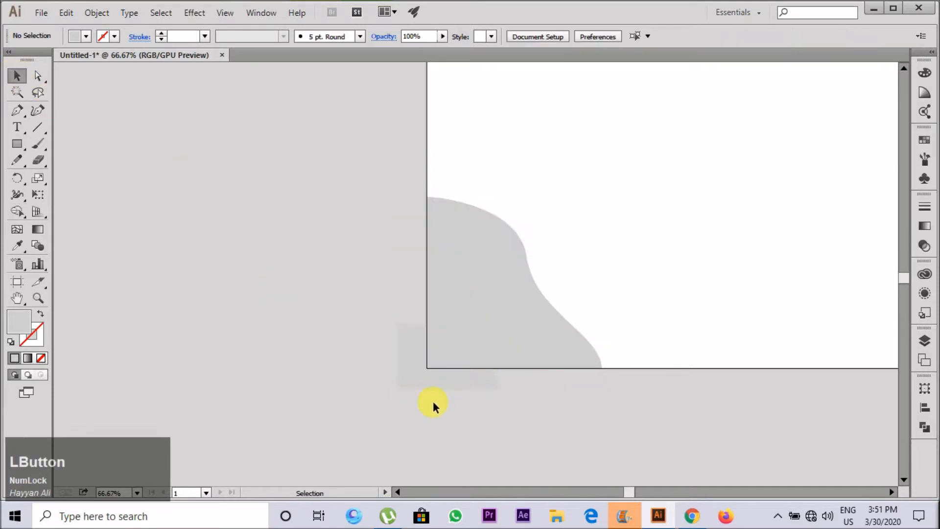
# Step: Nudge the smallest copy slightly up and left, and fill the largest wave with the yellow sample colour
pyautogui.doubleClick(581, 13)
pyautogui.moveTo(417, 371)
pyautogui.mouseDown()
pyautogui.moveTo(417, 356)
pyautogui.moveTo(410, 362)
pyautogui.mouseUp()
pyautogui.click(486, 237)
pyautogui.scroll(-2, 426, 344)
pyautogui.press('i')
pyautogui.click(728, 194)
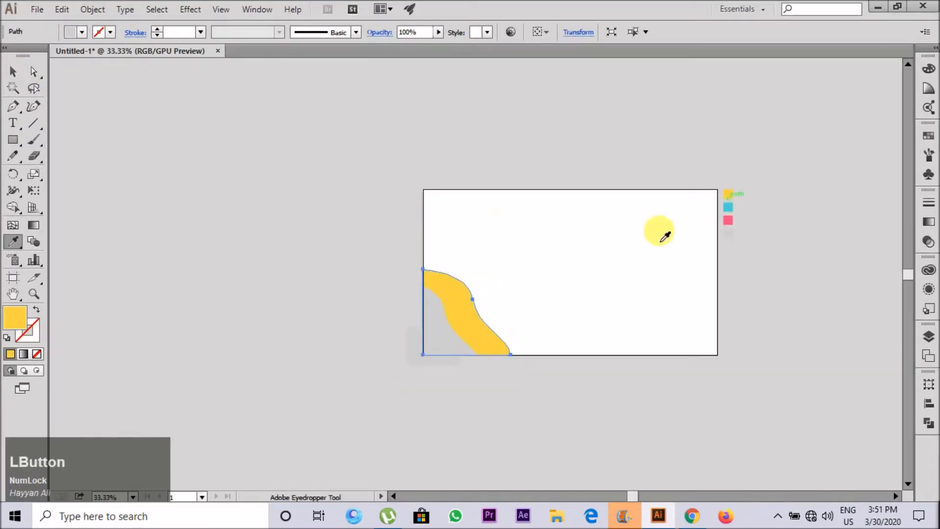
# Step: Fill the middle wave with the blue sample colour and leave its isolation mode
pyautogui.scroll(1, 612, 283)
pyautogui.press('v')
pyautogui.click(369, 340)
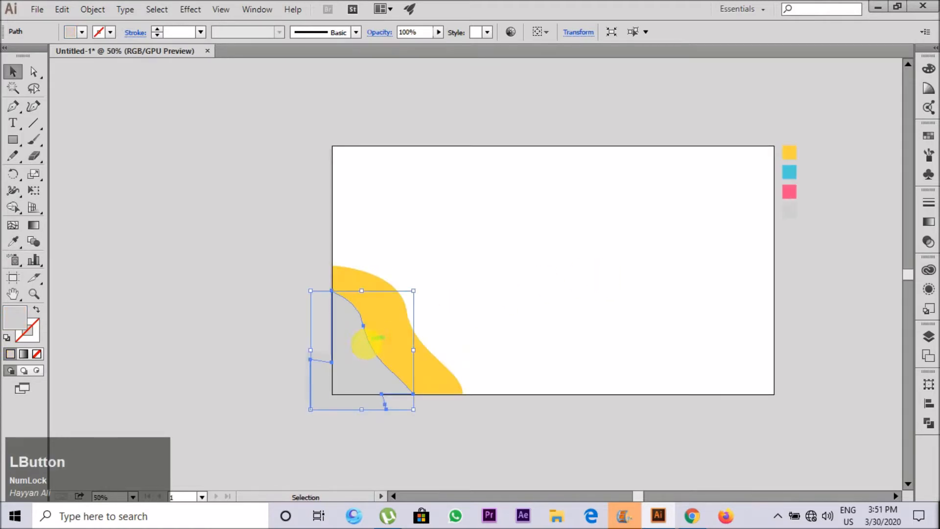
pyautogui.doubleClick(367, 343)
pyautogui.press('i')
pyautogui.click(790, 173)
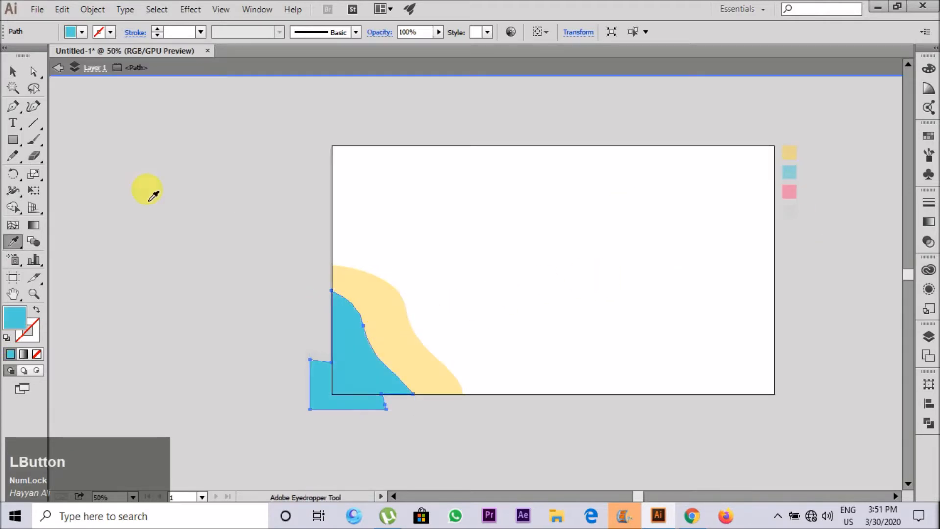
pyautogui.click(13, 74)
pyautogui.click(236, 304)
pyautogui.click(360, 333)
pyautogui.doubleClick(469, 346)
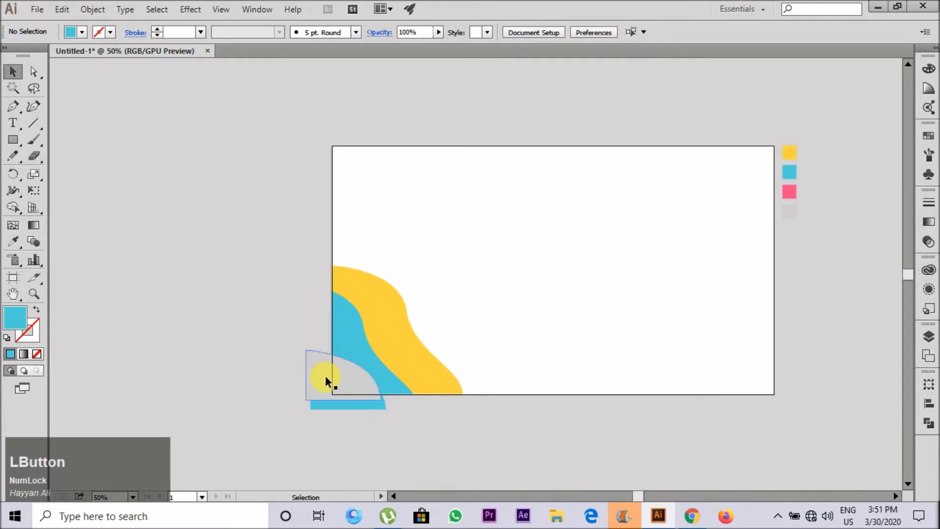
# Step: Shift the smallest grey shape left and trim it and the blue wave to the artboard edges with Shape Builder
pyautogui.click(326, 377)
pyautogui.scroll(2, 333, 380)
pyautogui.moveTo(337, 383); pyautogui.dragTo(321, 383)
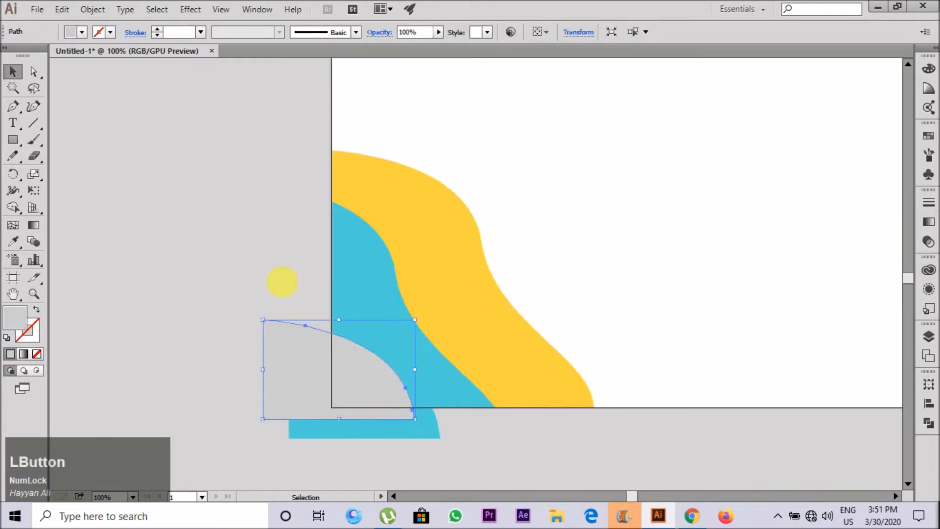
pyautogui.moveTo(282, 280); pyautogui.dragTo(403, 418)
pyautogui.hotkey('shift', 'm')
pyautogui.keyDown('alt'); pyautogui.click(422, 433); pyautogui.keyUp('alt')
pyautogui.keyDown('alt'); pyautogui.click(265, 358); pyautogui.keyUp('alt')
pyautogui.click(13, 72)
# Step: Fill the small corner shape with the pink sample colour
pyautogui.click(351, 384)
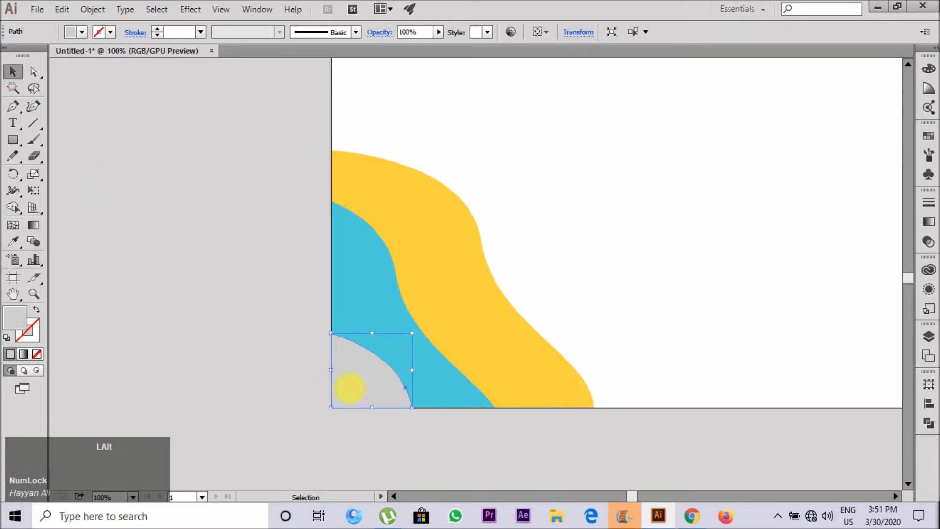
pyautogui.hotkey('ctrl', '-')
pyautogui.hotkey('ctrl', '-')
pyautogui.hotkey('ctrl', '-')
pyautogui.press('i')
pyautogui.click(604, 274)
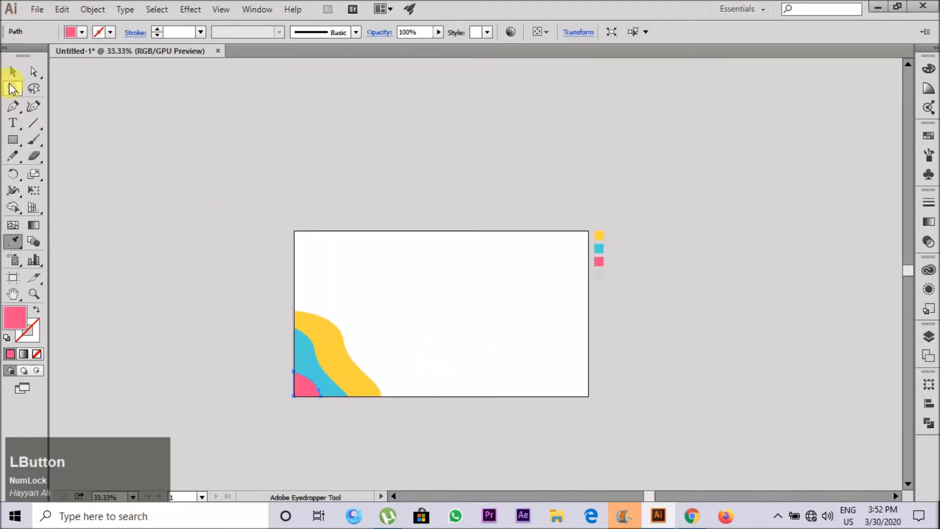
# Step: Enlarge the yellow, blue and pink waves together, keeping them anchored in the artboard's lower-left corner
pyautogui.click(34, 89)
pyautogui.scroll(2, 275, 399)
pyautogui.moveTo(294, 382); pyautogui.dragTo(490, 416)
pyautogui.click(12, 74)
pyautogui.moveTo(163, 191); pyautogui.dragTo(382, 372)
pyautogui.moveTo(501, 229); pyautogui.dragTo(566, 183)
pyautogui.click(204, 348)
pyautogui.scroll(-2, 204, 349)
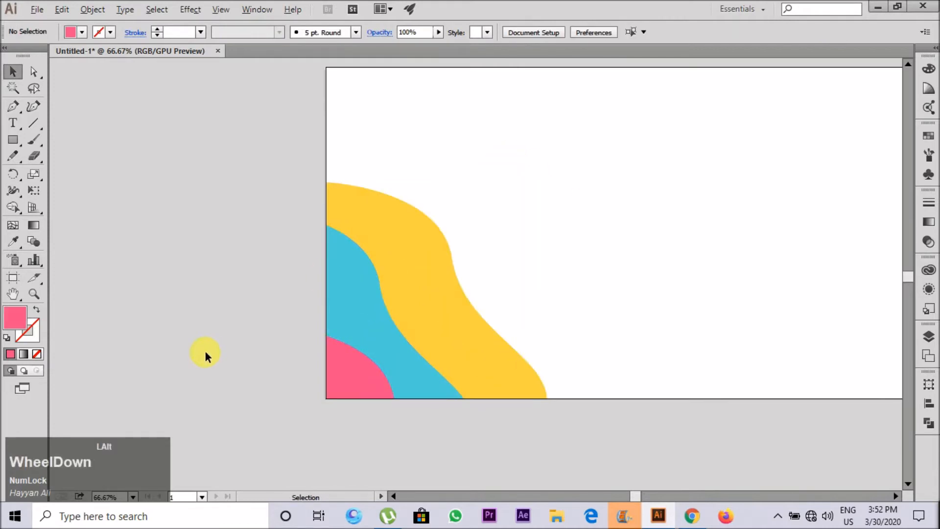
# Step: Scale the three waves down slightly together, keeping them in the lower-left corner
pyautogui.scroll(1, 294, 343)
pyautogui.moveTo(429, 444); pyautogui.dragTo(199, 249)
pyautogui.moveTo(416, 227); pyautogui.dragTo(404, 236)
pyautogui.click(405, 236)
# Step: Apply a Drop Shadow effect with 30% opacity to all three waves
pyautogui.moveTo(170, 252); pyautogui.dragTo(388, 411)
pyautogui.scroll(1, 319, 383)
pyautogui.click(191, 10)
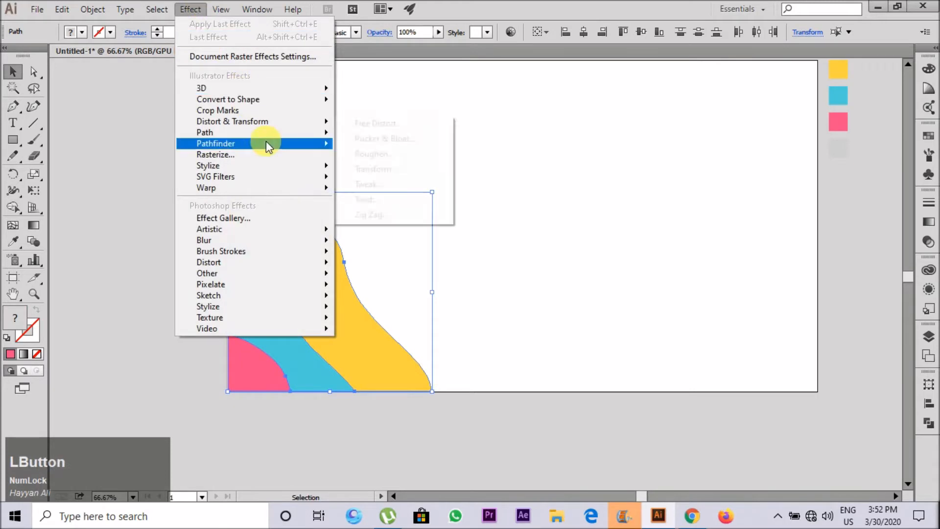
pyautogui.click(295, 155)
pyautogui.click(584, 348)
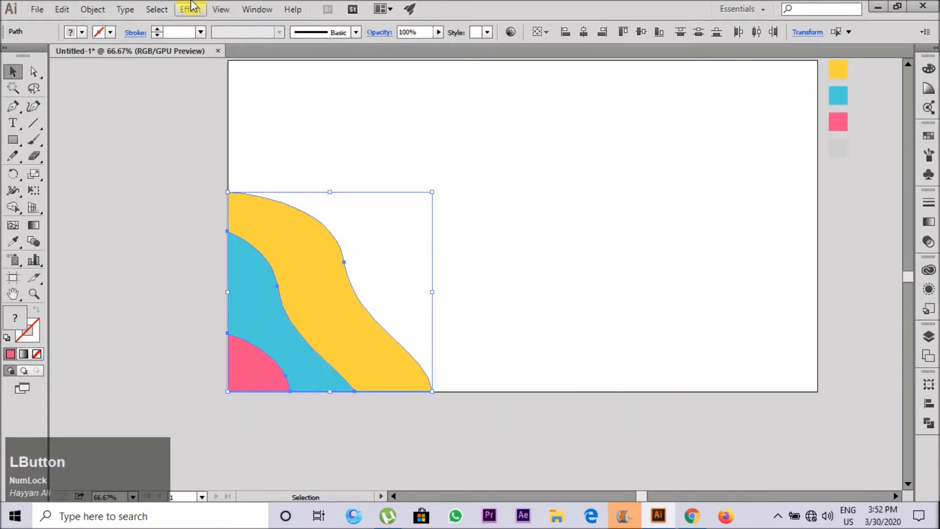
pyautogui.click(191, 9)
pyautogui.moveTo(220, 165)
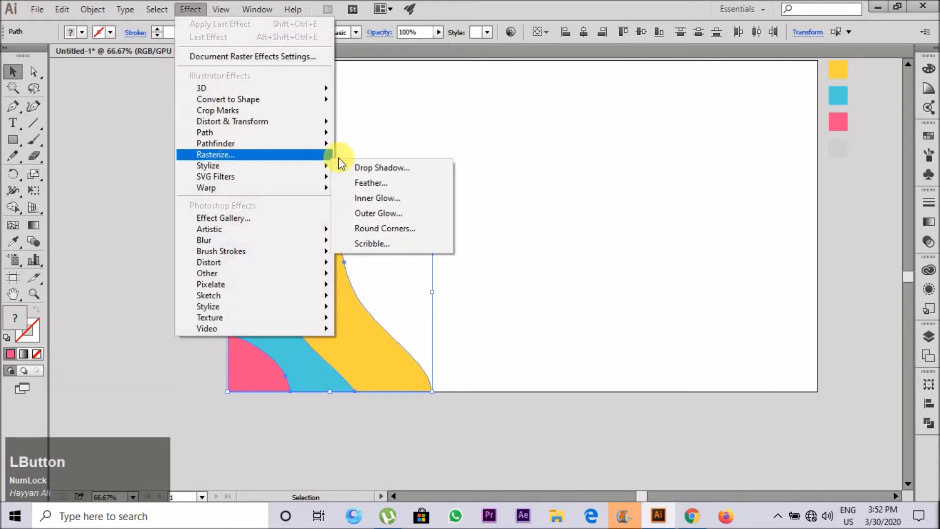
pyautogui.click(367, 167)
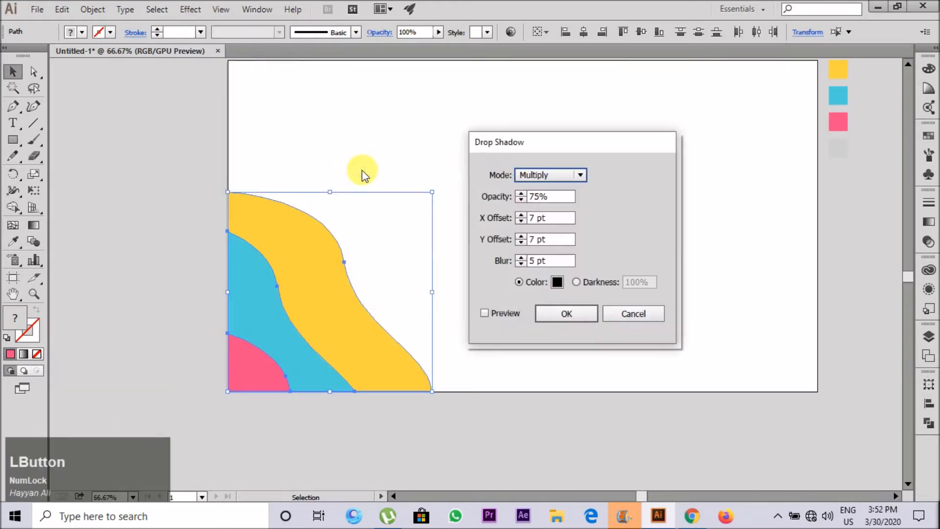
pyautogui.click(485, 313)
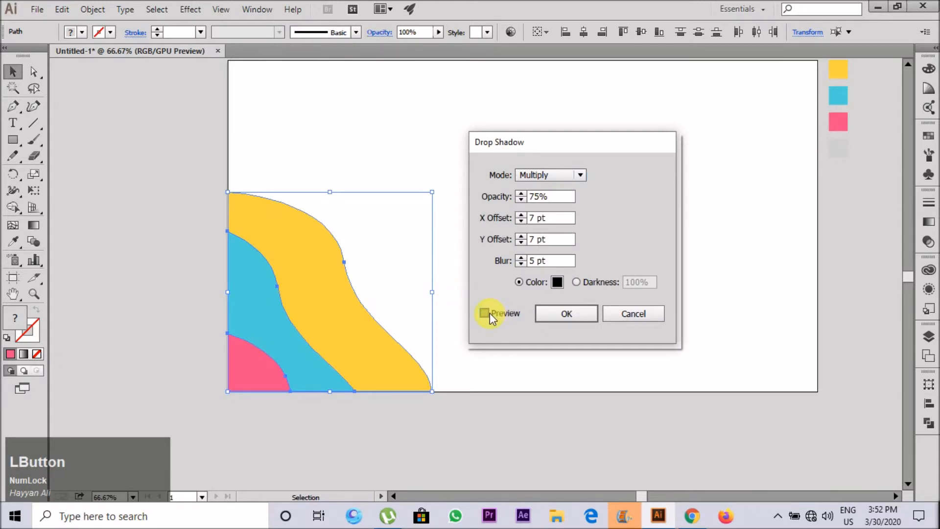
pyautogui.click(521, 201)
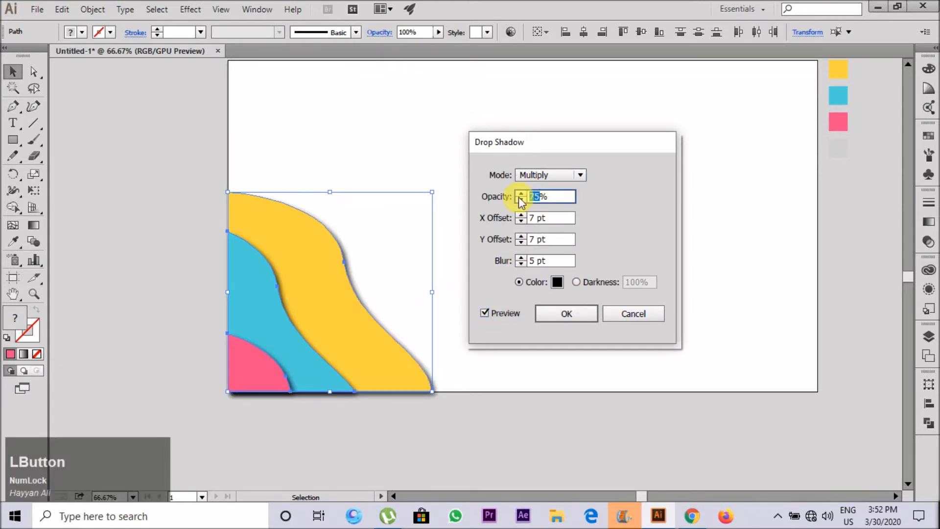
pyautogui.write('30')
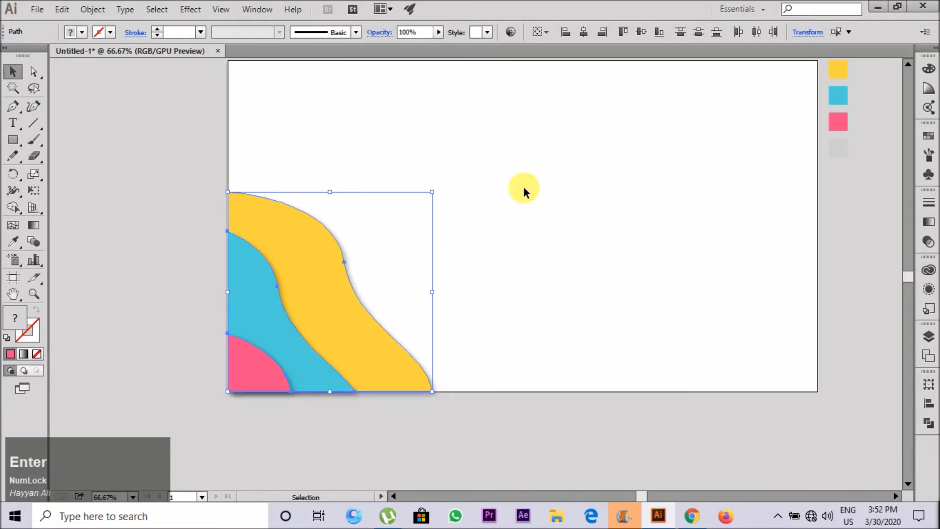
pyautogui.click(494, 306)
# Step: Duplicate the three waves toward the artboard's upper right and rotate the copy 180°
pyautogui.keyDown('alt'); pyautogui.scroll(-1, 124, 361); pyautogui.keyUp('alt')
pyautogui.keyDown('alt'); pyautogui.scroll(-1, 123, 362); pyautogui.keyUp('alt')
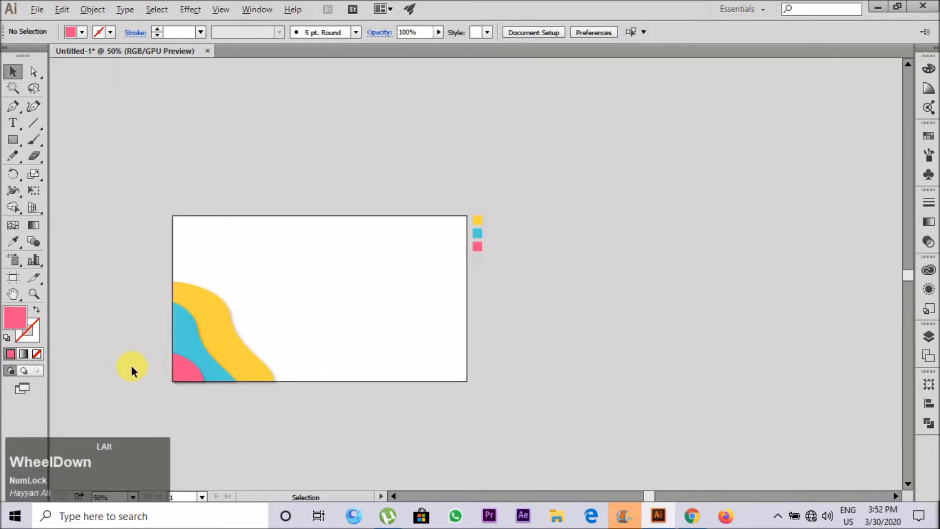
pyautogui.keyDown('alt'); pyautogui.scroll(1, 147, 368); pyautogui.keyUp('alt')
pyautogui.moveTo(312, 444); pyautogui.dragTo(91, 278)
pyautogui.moveTo(189, 328); pyautogui.dragTo(376, 141)
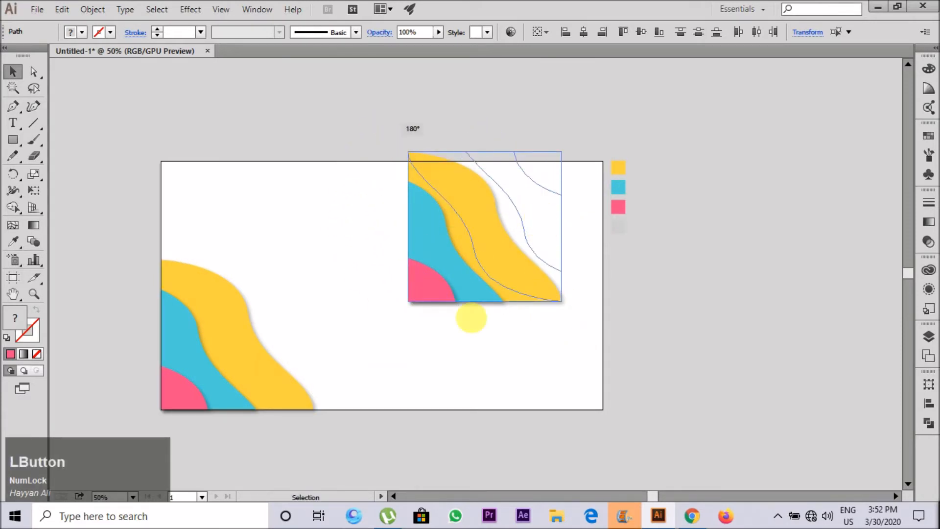
pyautogui.moveTo(471, 317); pyautogui.dragTo(471, 318)
# Step: Fit the rotated copy into the artboard's upper-right corner and enlarge it to about 467 × 457 pt
pyautogui.keyDown('alt'); pyautogui.scroll(1, 538, 191); pyautogui.keyUp('alt')
pyautogui.moveTo(540, 188); pyautogui.dragTo(594, 194)
pyautogui.moveTo(422, 347)
pyautogui.mouseDown()
pyautogui.moveTo(426, 357)
pyautogui.moveTo(421, 337)
pyautogui.mouseUp()
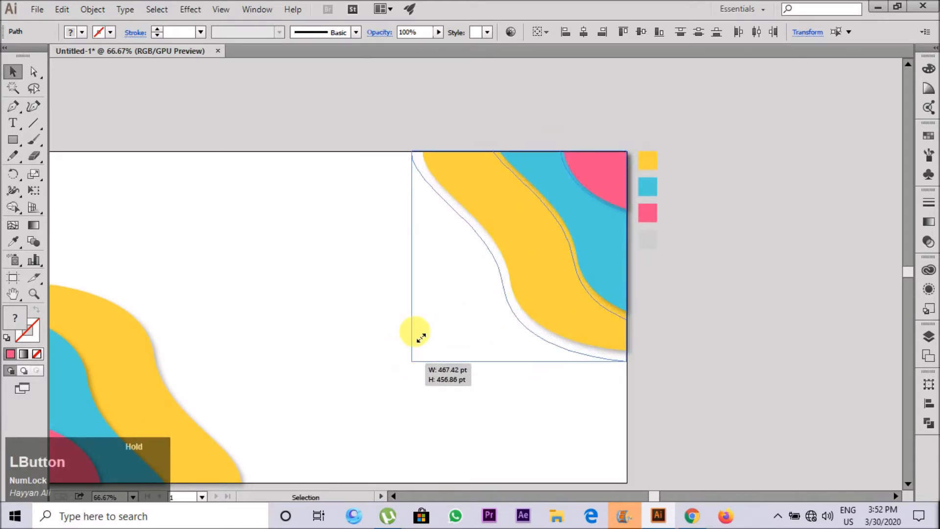
pyautogui.moveTo(482, 213); pyautogui.dragTo(482, 214)
# Step: Extend the upper-right yellow wave by moving its top anchor point farther left along the artboard's top edge
pyautogui.hotkey('ctrl', 'shift', 'a')
pyautogui.press('a')
pyautogui.click(402, 155)
pyautogui.moveTo(416, 153); pyautogui.dragTo(376, 162)
pyautogui.hotkey('ctrl', 'z')
pyautogui.press('a')
pyautogui.press('a')
pyautogui.press('z')
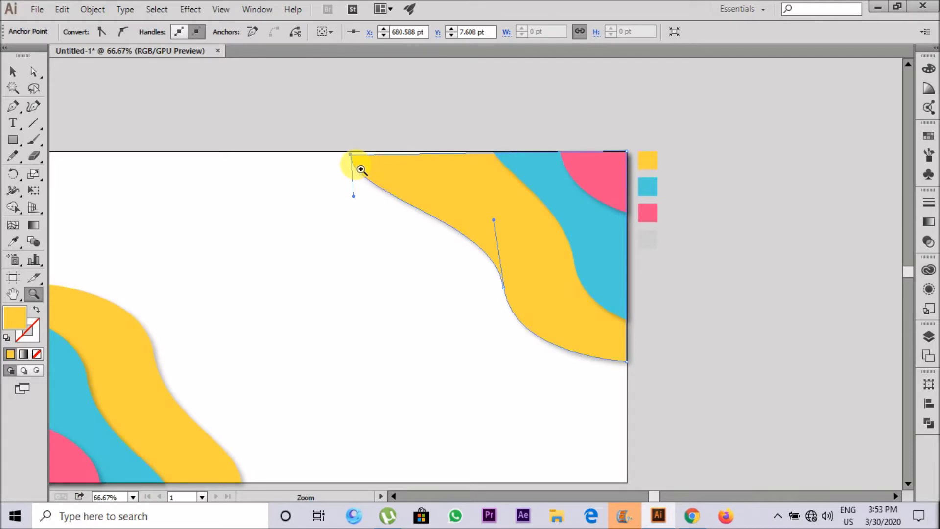
pyautogui.press('a')
pyautogui.scroll(4, 348, 140)
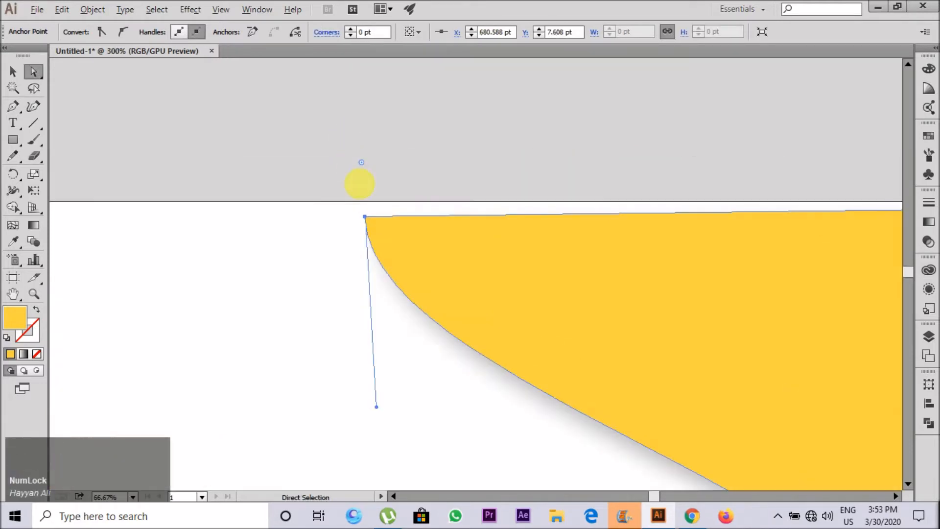
pyautogui.moveTo(367, 220); pyautogui.dragTo(332, 201)
pyautogui.scroll(-5, 333, 196)
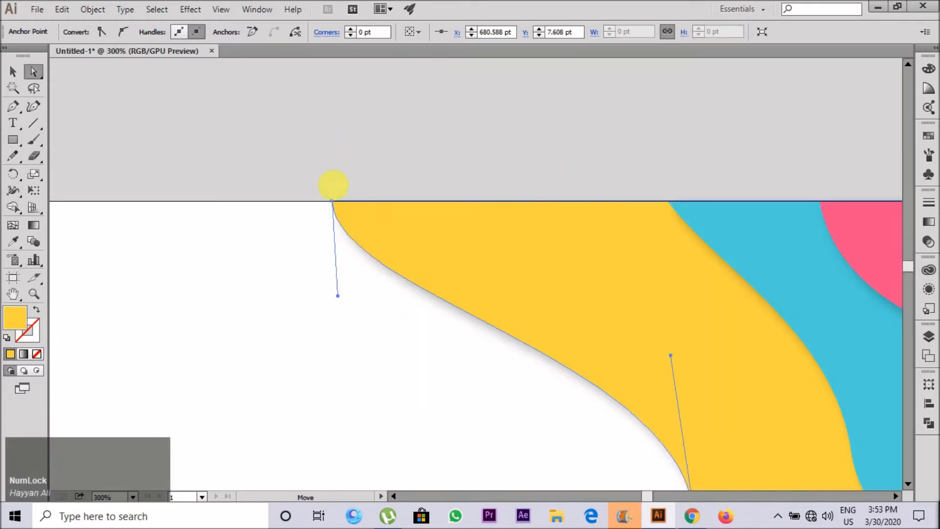
# Step: Pull the yellow wave's lower anchor down, the blue wave's top anchor left, and the pink shape's lower anchor to Y 171 pt
pyautogui.moveTo(546, 338); pyautogui.dragTo(548, 375)
pyautogui.click(432, 132)
pyautogui.moveTo(412, 128); pyautogui.dragTo(387, 129)
pyautogui.moveTo(546, 188); pyautogui.dragTo(547, 206)
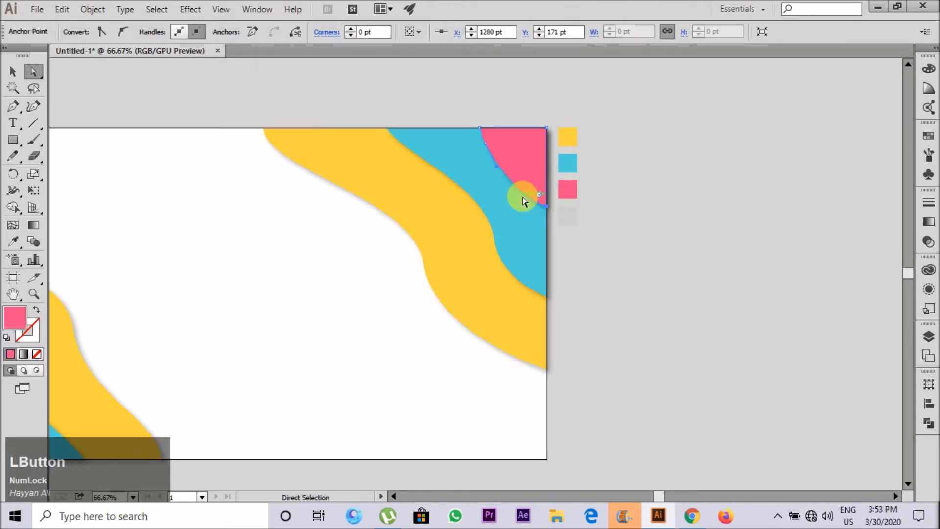
# Step: Recolour the pink shape in the upper-right corner with the blue of the lower-left wave
pyautogui.click(13, 72)
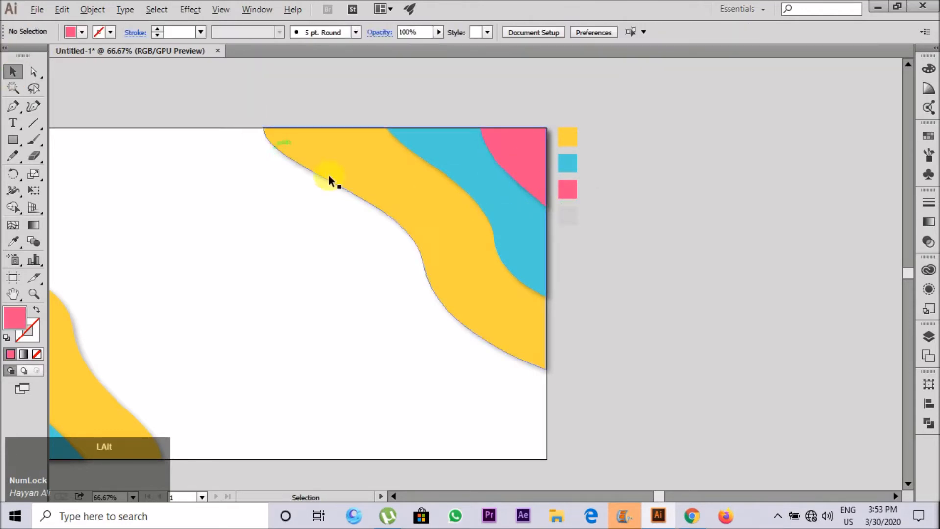
pyautogui.scroll(-1, 527, 167)
pyautogui.click(525, 163)
pyautogui.press('i')
pyautogui.click(139, 347)
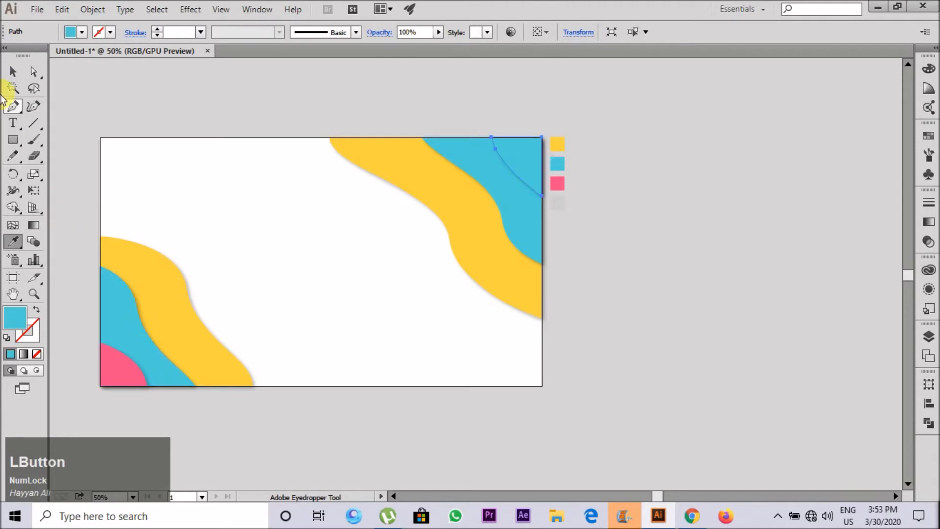
# Step: Recolour the upper-right middle blue wave with the yellow of the lower-left wave
pyautogui.click(11, 72)
pyautogui.click(421, 174)
pyautogui.press('i')
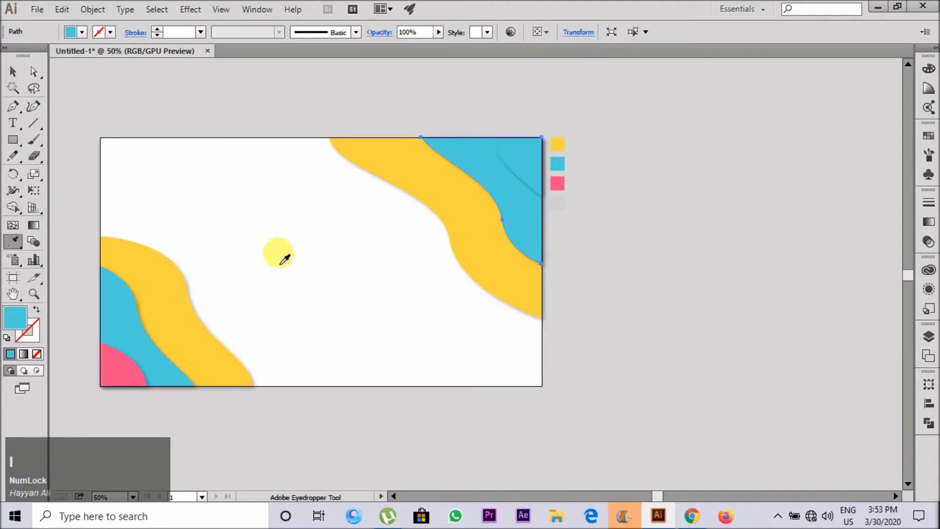
pyautogui.click(176, 308)
# Step: Recolour the upper-right outer yellow wave with the pink of the lower-left corner shape
pyautogui.click(13, 73)
pyautogui.click(417, 196)
pyautogui.press('i')
pyautogui.click(161, 372)
pyautogui.click(125, 375)
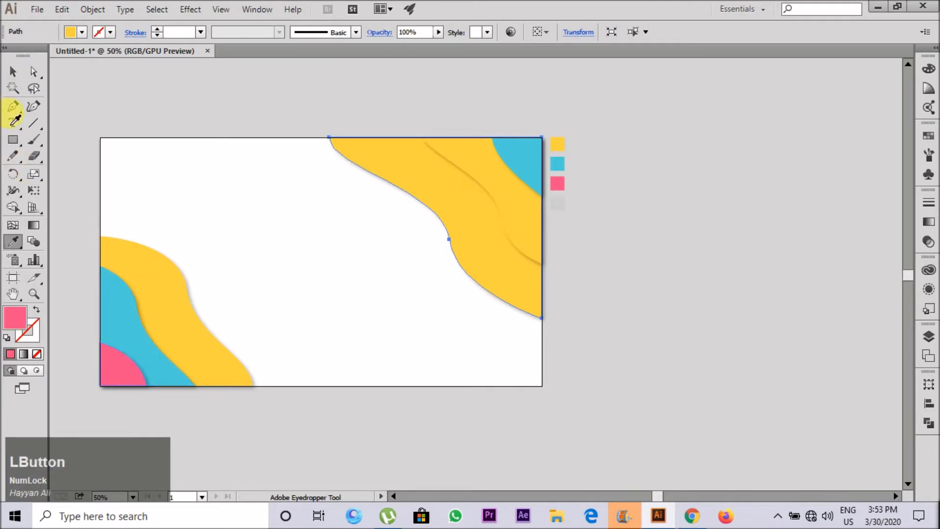
pyautogui.click(13, 72)
pyautogui.click(247, 179)
# Step: Lock the wave shapes in the artboard's lower-left and upper-right corners
pyautogui.scroll(-1, 286, 334)
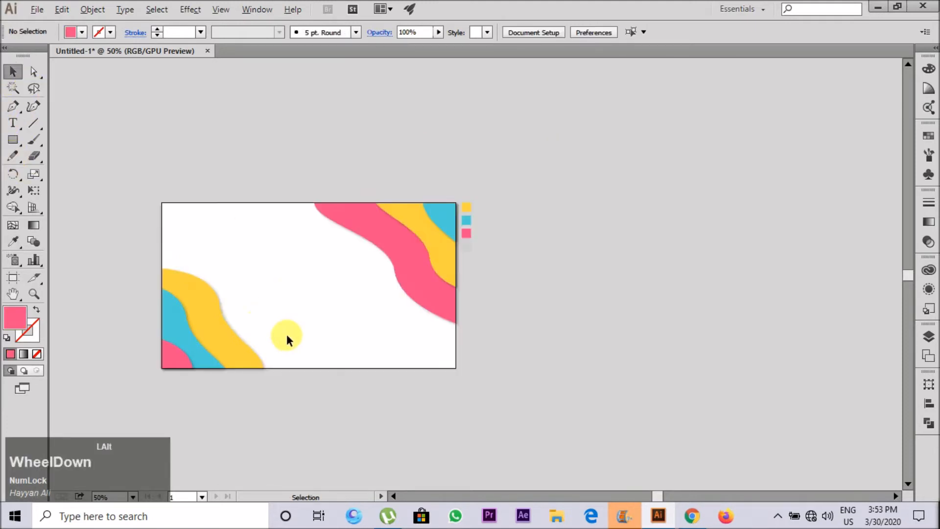
pyautogui.scroll(1, 78, 280)
pyautogui.scroll(-1, 79, 280)
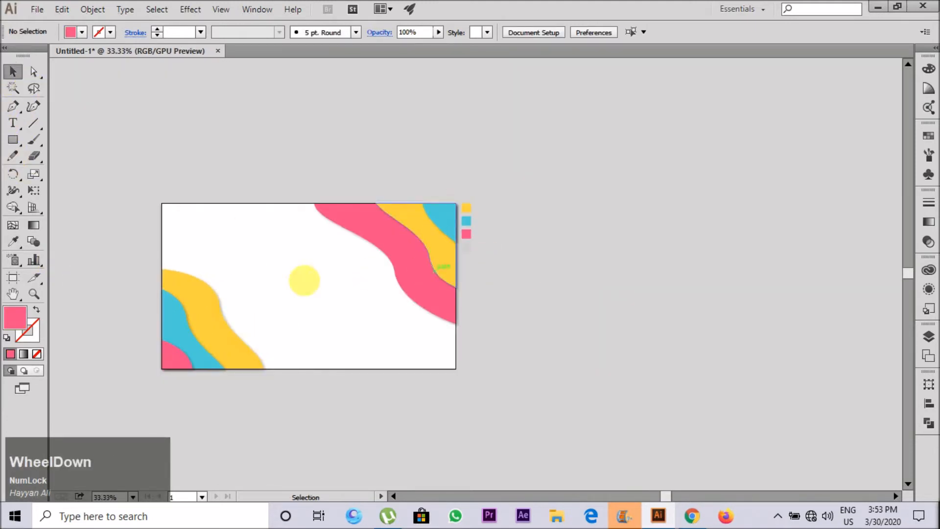
pyautogui.scroll(1, 272, 276)
pyautogui.moveTo(90, 230); pyautogui.dragTo(266, 437)
pyautogui.moveTo(328, 117); pyautogui.dragTo(526, 337)
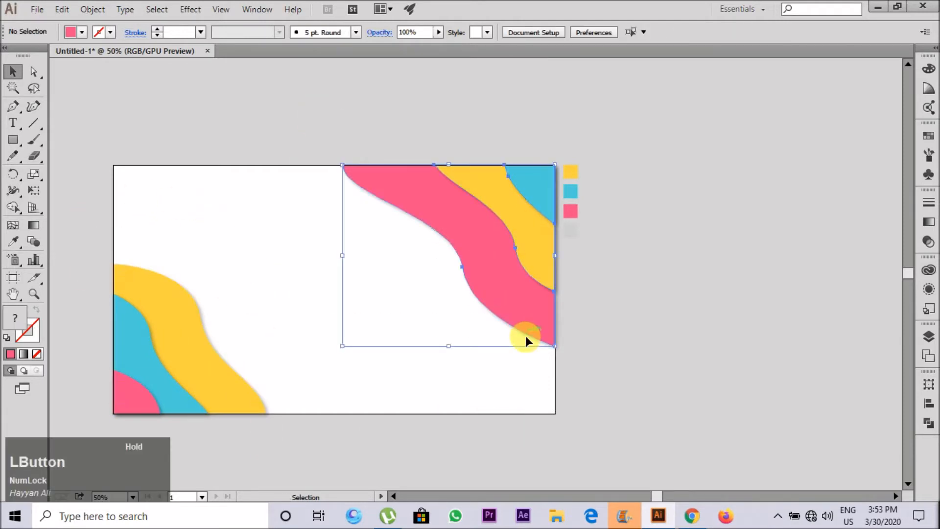
pyautogui.hotkey('ctrl', '2')
pyautogui.moveTo(513, 371); pyautogui.dragTo(304, 152)
pyautogui.scroll(-1, 381, 269)
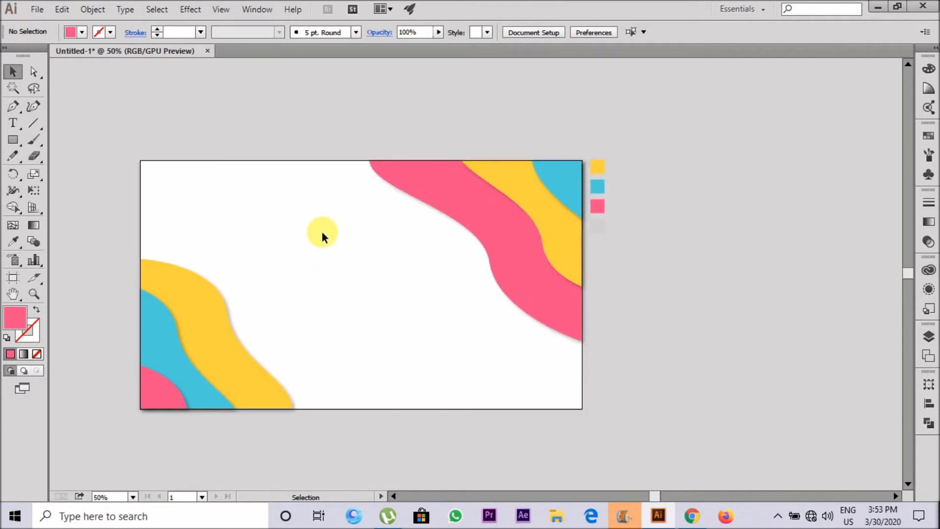
# Step: Draw a pink square about 252 × 252 pt in the white middle area of the artboard
pyautogui.press('m')
pyautogui.moveTo(350, 285); pyautogui.dragTo(394, 327)
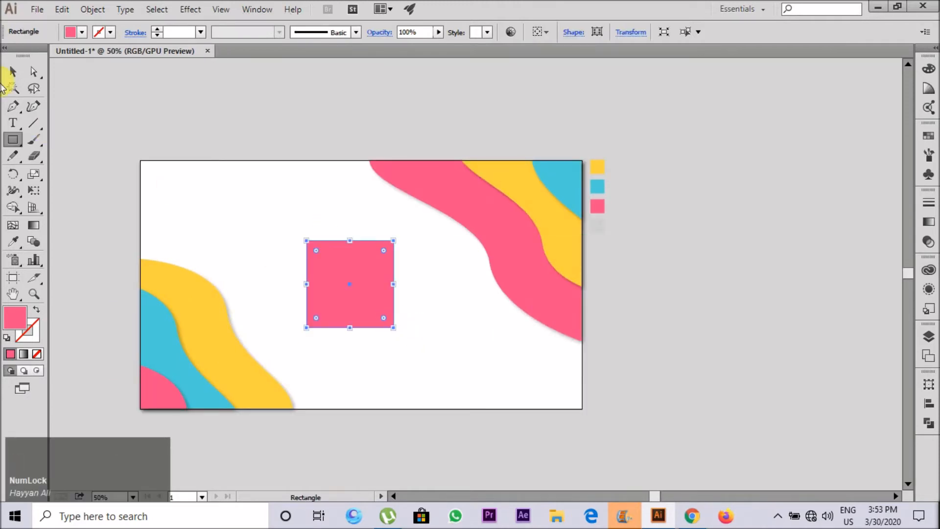
pyautogui.click(13, 72)
pyautogui.click(350, 283)
pyautogui.scroll(2, 351, 283)
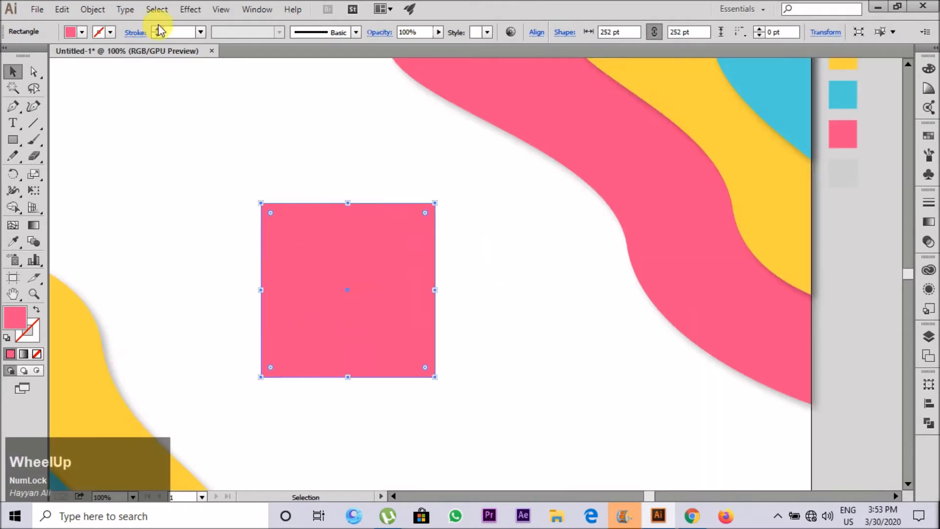
# Step: Give the square a thick black stroke and scale it down to 210 × 210 pt
pyautogui.click(157, 29)
pyautogui.click(157, 29)
pyautogui.click(157, 30)
pyautogui.click(157, 30)
pyautogui.moveTo(437, 202); pyautogui.dragTo(420, 217)
# Step: Remove the square's pink fill and expand its black stroke into a frame shape
pyautogui.click(93, 9)
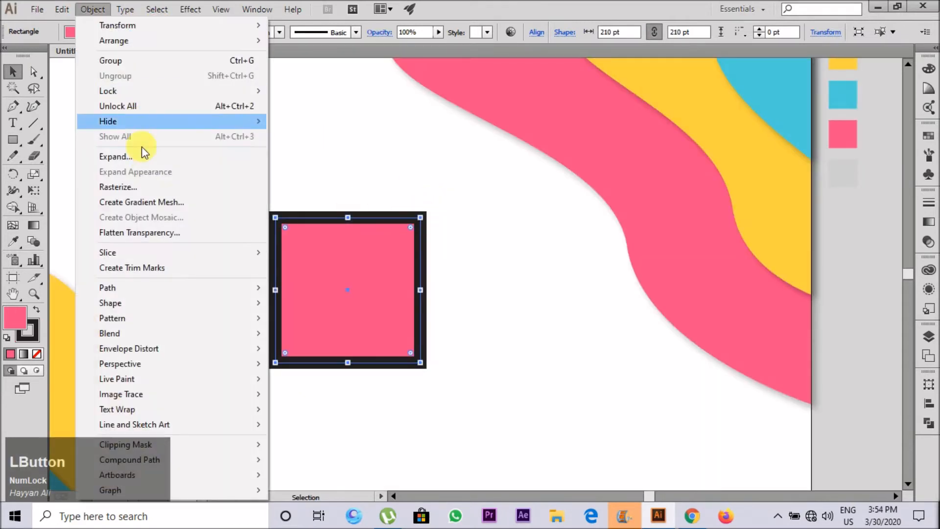
pyautogui.click(416, 170)
pyautogui.click(369, 243)
pyautogui.press('/')
pyautogui.click(92, 9)
pyautogui.click(213, 159)
pyautogui.click(440, 331)
pyautogui.click(451, 323)
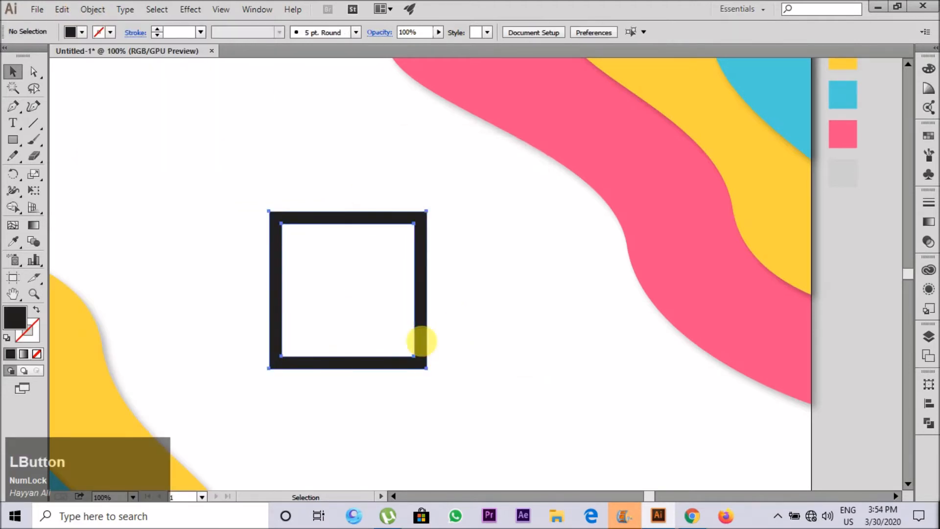
# Step: Recolour the black frame with the light grey sample square beside the artboard
pyautogui.click(419, 340)
pyautogui.scroll(-3, 420, 340)
pyautogui.press('i')
pyautogui.click(555, 286)
pyautogui.scroll(2, 384, 325)
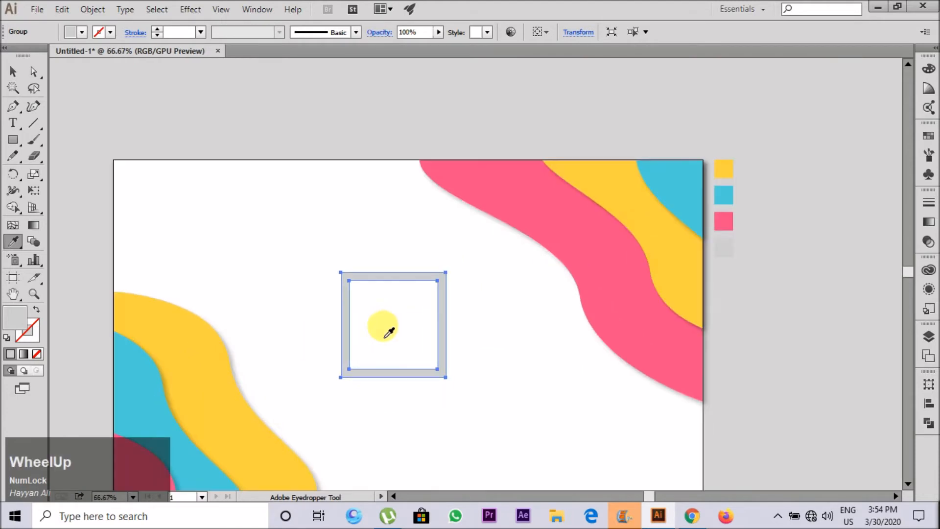
pyautogui.press('v')
pyautogui.click(269, 267)
pyautogui.scroll(-2, 272, 273)
pyautogui.scroll(2, 338, 337)
# Step: Place a smaller copy of the grey frame concentrically inside the original
pyautogui.click(395, 311)
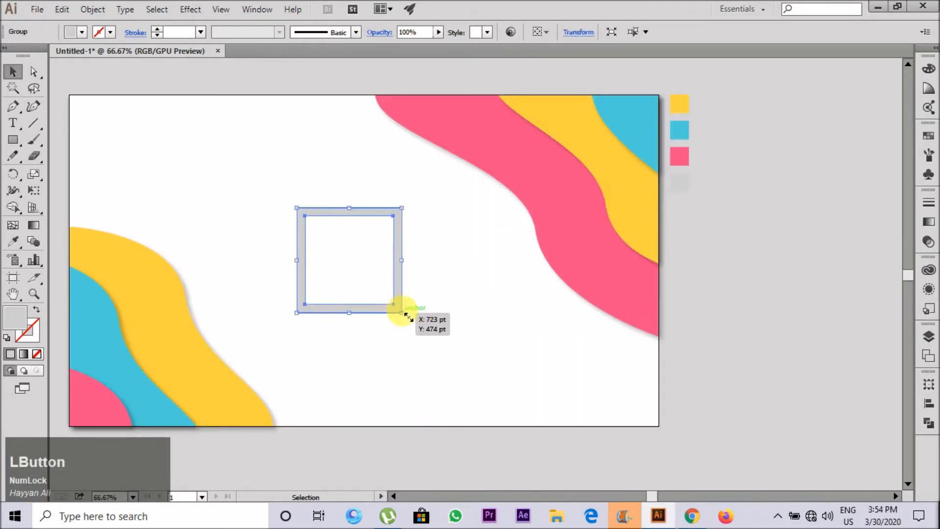
pyautogui.press('v')
pyautogui.moveTo(402, 312)
pyautogui.mouseDown()
pyautogui.moveTo(385, 289)
pyautogui.moveTo(391, 300)
pyautogui.mouseUp()
pyautogui.click(313, 268)
# Step: Rotate the grey double frame into a diamond and place it across the artboard's bottom edge
pyautogui.scroll(1, 407, 341)
pyautogui.moveTo(405, 341); pyautogui.dragTo(340, 356)
pyautogui.scroll(-2, 309, 234)
pyautogui.moveTo(373, 297); pyautogui.dragTo(400, 330)
pyautogui.moveTo(387, 332); pyautogui.dragTo(394, 350)
# Step: Copy the grey diamond to the artboard's top edge and tilt the copy
pyautogui.moveTo(365, 380); pyautogui.dragTo(247, 164)
pyautogui.scroll(2, 227, 88)
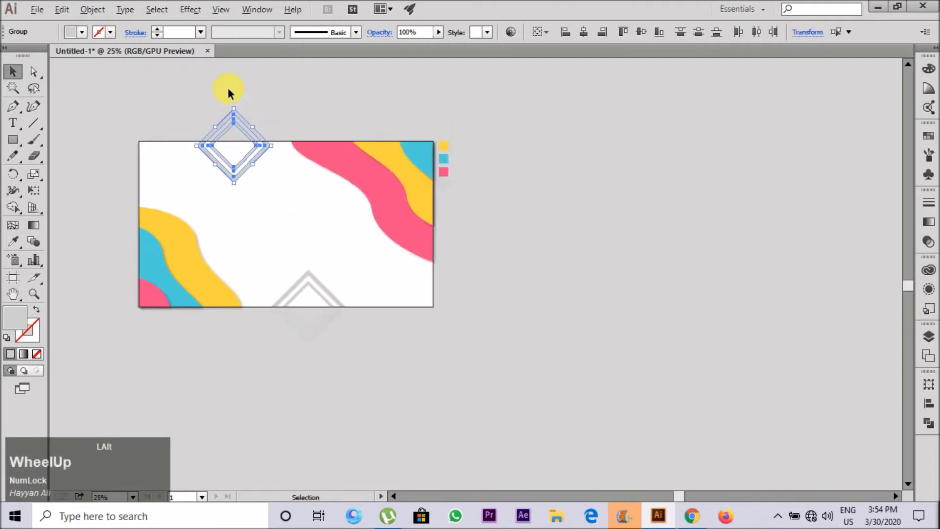
pyautogui.moveTo(275, 132); pyautogui.dragTo(282, 196)
pyautogui.click(301, 157)
pyautogui.scroll(-2, 302, 157)
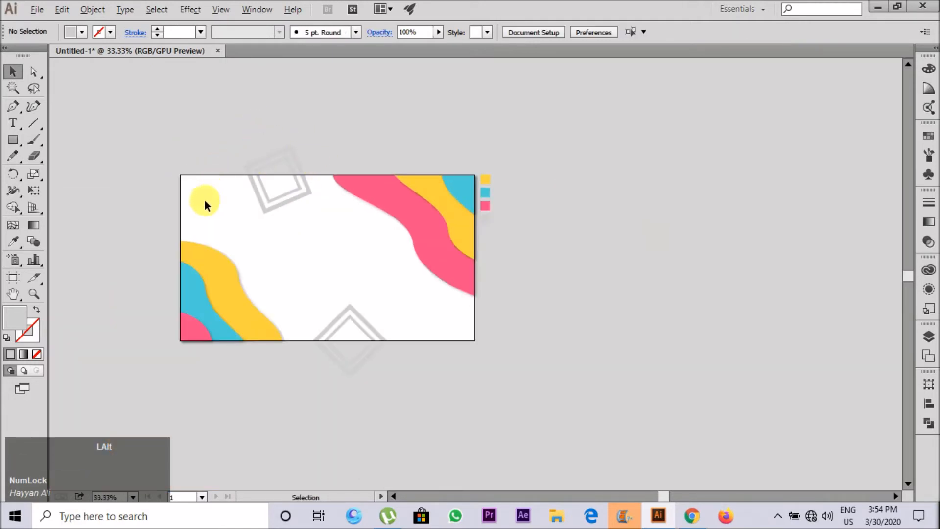
# Step: Copy the tilted double frame to the inner edge of the upper-right pink wave, partly behind it
pyautogui.scroll(-1, 185, 247)
pyautogui.scroll(1, 284, 222)
pyautogui.moveTo(263, 230); pyautogui.dragTo(397, 280)
pyautogui.click(472, 329)
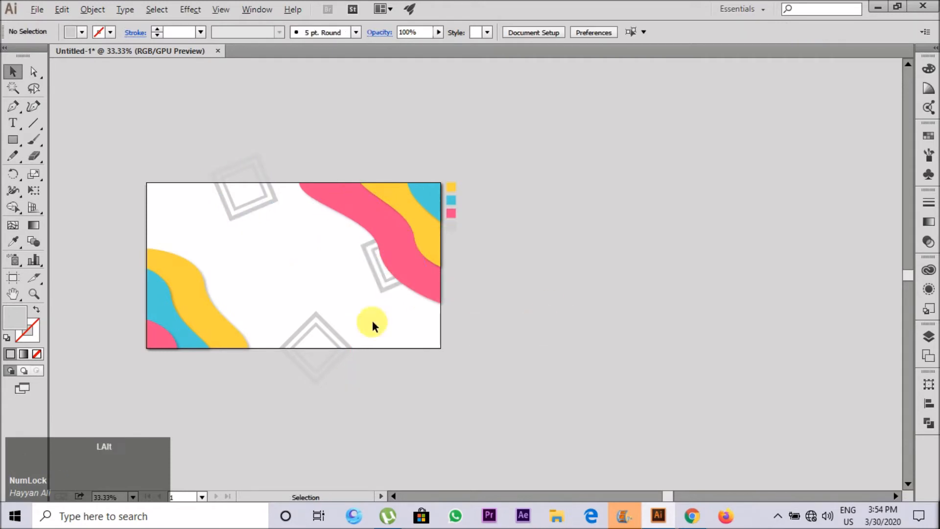
# Step: Copy the bottom-edge grey diamond to the middle of the artboard and tilt the copy
pyautogui.scroll(1, 262, 264)
pyautogui.click(378, 385)
pyautogui.moveTo(375, 378); pyautogui.dragTo(358, 252)
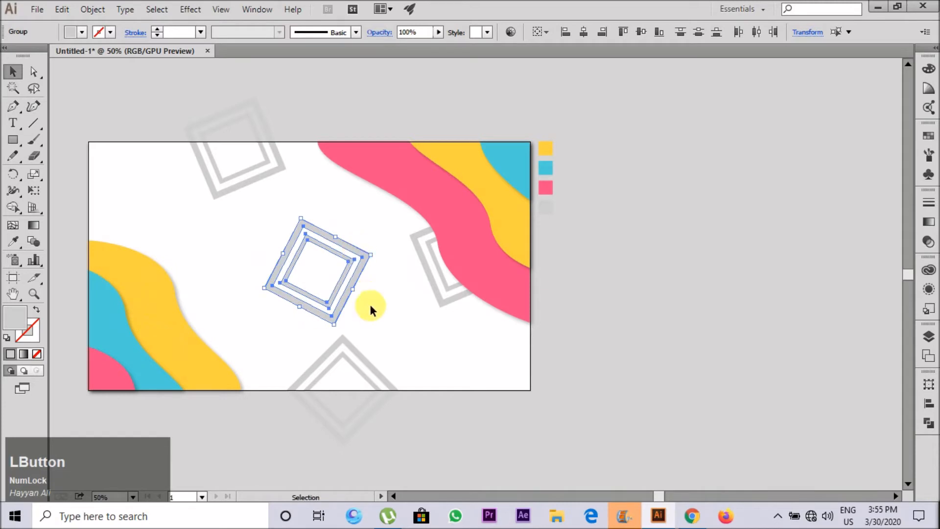
pyautogui.click(368, 307)
# Step: Scale down the grey double frames at the artboard's bottom and top edges
pyautogui.click(360, 353)
pyautogui.moveTo(343, 334); pyautogui.dragTo(344, 352)
pyautogui.click(371, 339)
pyautogui.click(260, 220)
pyautogui.click(245, 181)
pyautogui.moveTo(214, 198); pyautogui.dragTo(223, 181)
pyautogui.click(268, 206)
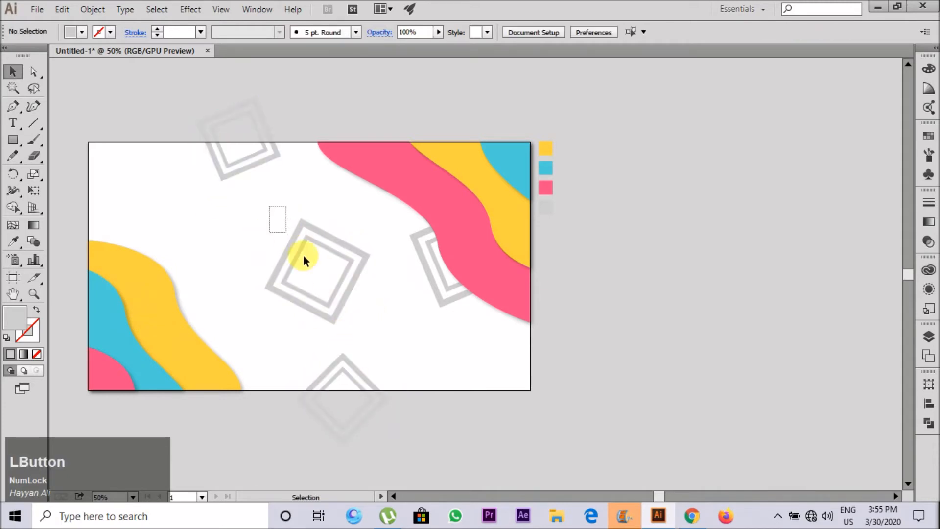
pyautogui.click(293, 241)
# Step: Move the grey double frame behind the pink wave slightly up and left, and rotate it into a diamond
pyautogui.moveTo(449, 281)
pyautogui.mouseDown()
pyautogui.moveTo(445, 299)
pyautogui.moveTo(449, 276)
pyautogui.mouseUp()
pyautogui.click(431, 327)
pyautogui.moveTo(450, 275); pyautogui.dragTo(422, 258)
pyautogui.click(413, 336)
pyautogui.moveTo(421, 315); pyautogui.dragTo(390, 240)
pyautogui.click(357, 214)
# Step: Move the central grey double frame left until it overlaps the lower-left yellow wave
pyautogui.moveTo(340, 296); pyautogui.dragTo(278, 302)
pyautogui.click(333, 334)
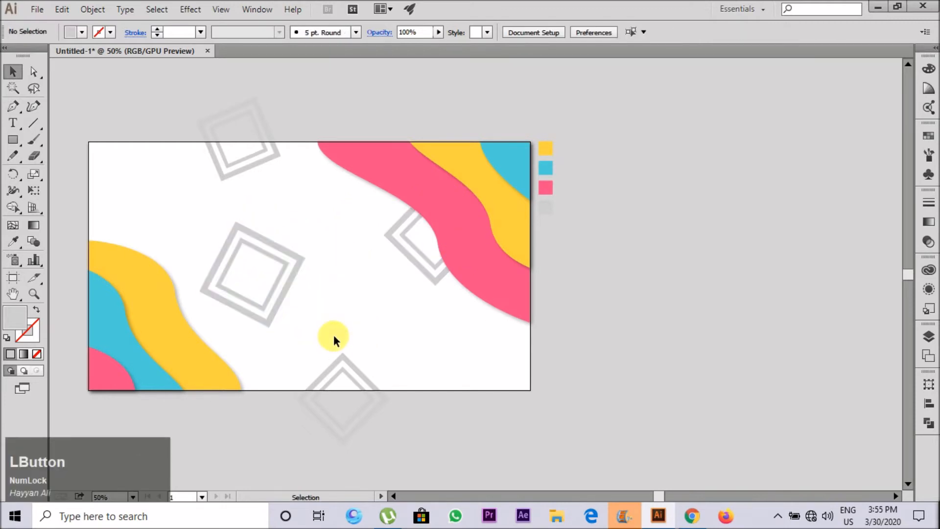
pyautogui.scroll(-1, 343, 306)
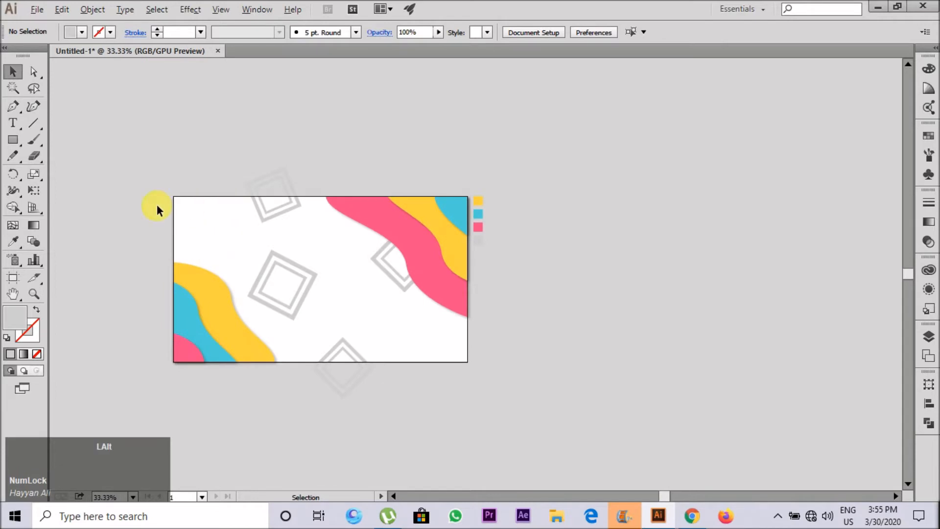
pyautogui.scroll(2, 155, 206)
pyautogui.scroll(-1, 192, 189)
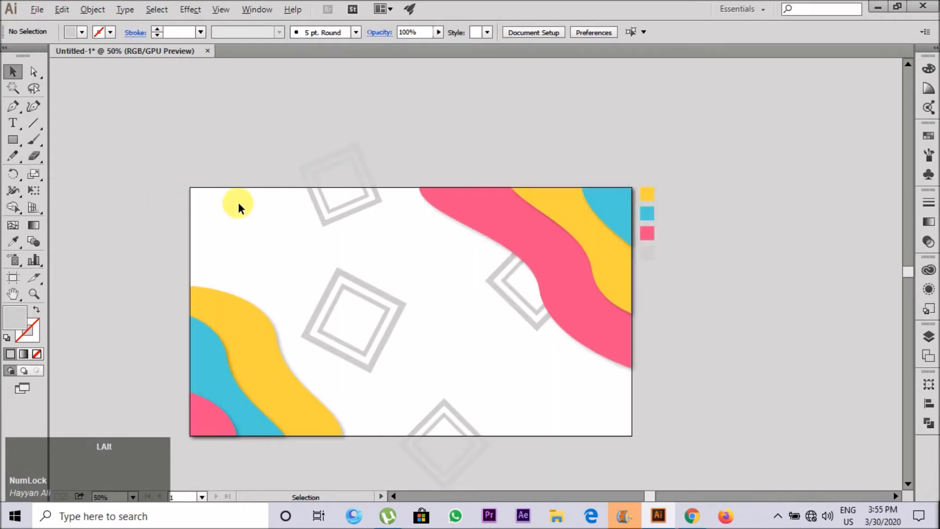
pyautogui.moveTo(364, 295); pyautogui.dragTo(289, 273)
pyautogui.click(365, 277)
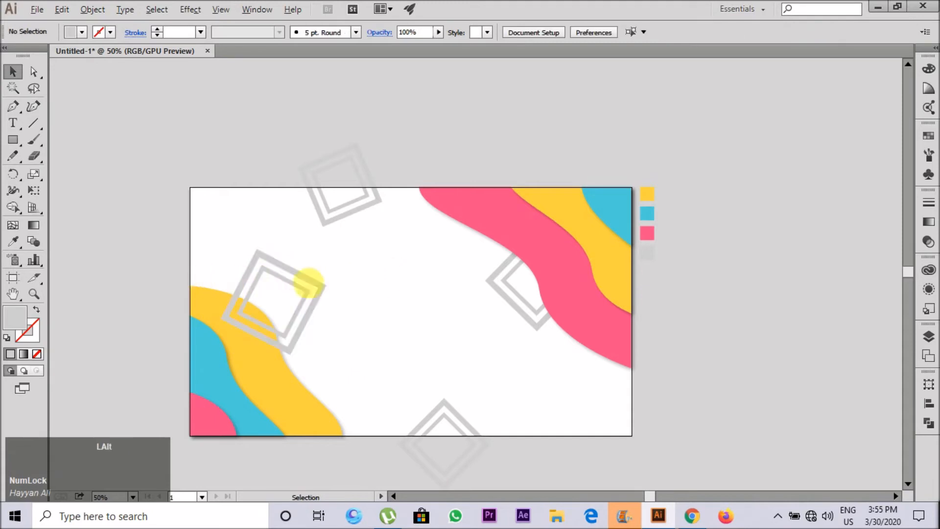
# Step: Draw a small square about 63 × 63 pt between the grey frames and fill it with the wave's pink
pyautogui.scroll(2, 183, 195)
pyautogui.scroll(-3, 219, 183)
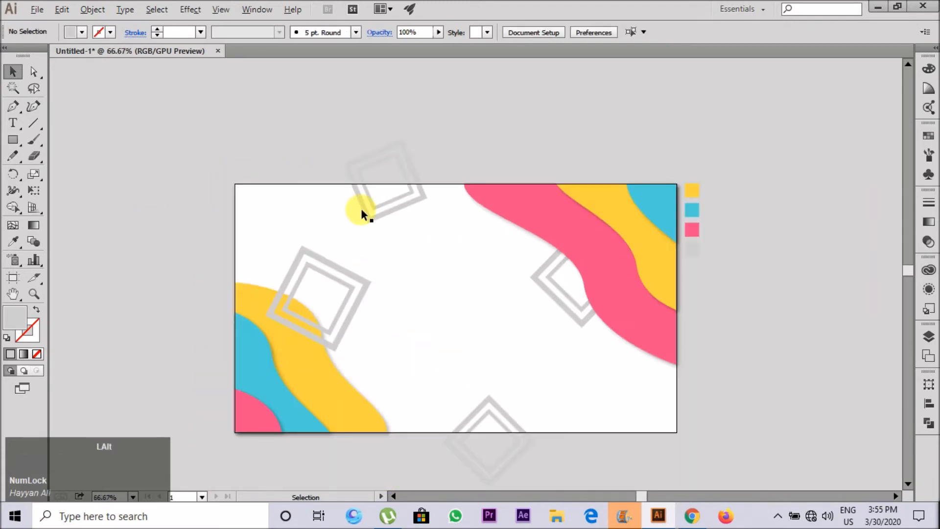
pyautogui.scroll(5, 357, 203)
pyautogui.click(12, 140)
pyautogui.moveTo(370, 246); pyautogui.dragTo(413, 281)
pyautogui.click(10, 73)
pyautogui.click(125, 139)
pyautogui.click(381, 268)
pyautogui.press('i')
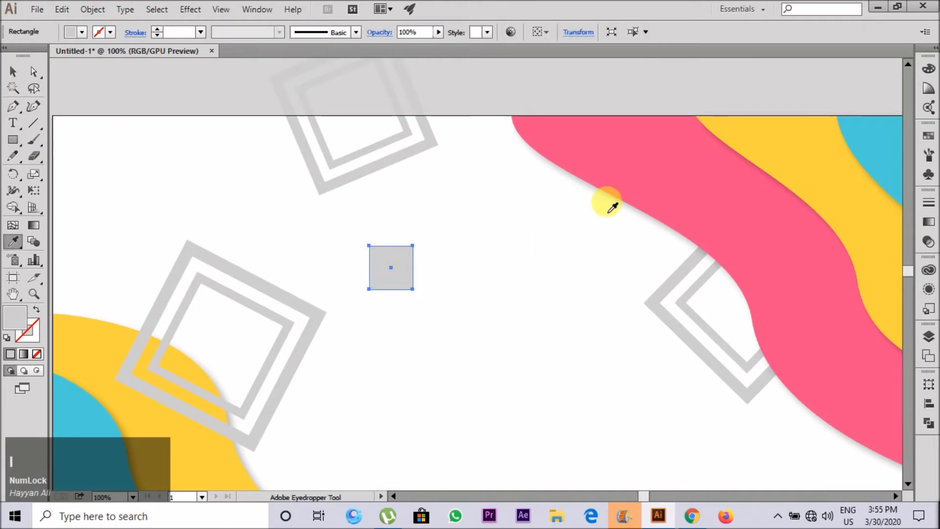
pyautogui.click(613, 169)
pyautogui.click(13, 71)
pyautogui.click(430, 273)
# Step: Duplicate the pink square diagonally down and to the right, behind the original, with a 6 pt black stroke
pyautogui.scroll(1, 430, 274)
pyautogui.moveTo(350, 256); pyautogui.dragTo(375, 281)
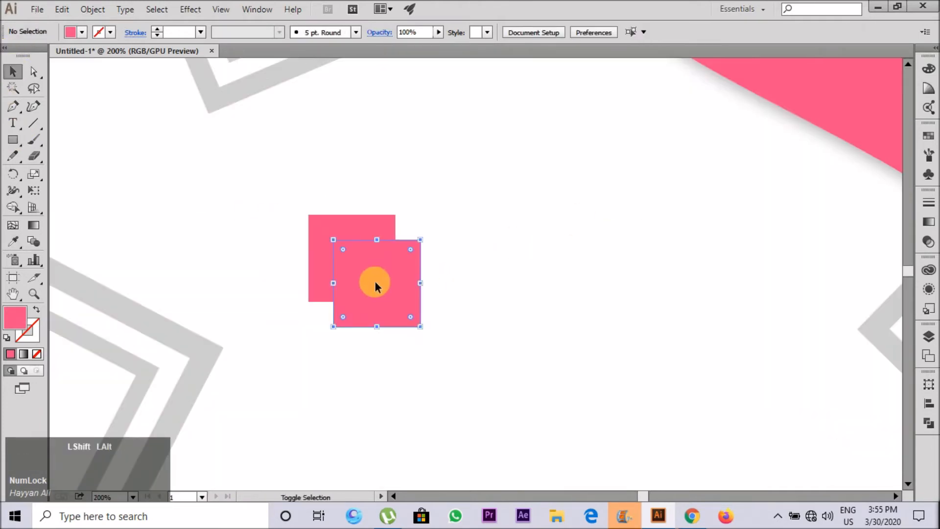
pyautogui.press('[')
pyautogui.click(156, 30)
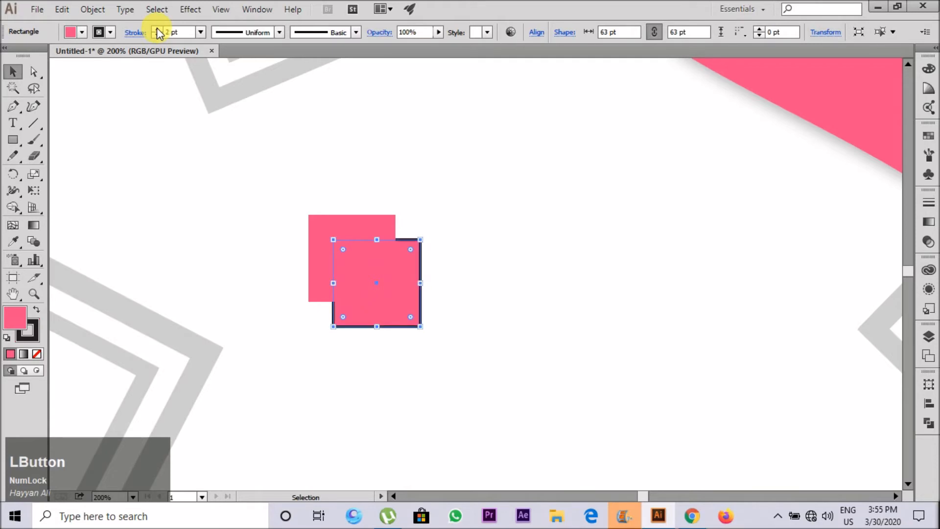
# Step: Expand the rear square's appearance and delete its pink fill, keeping only the black outline
pyautogui.click(93, 11)
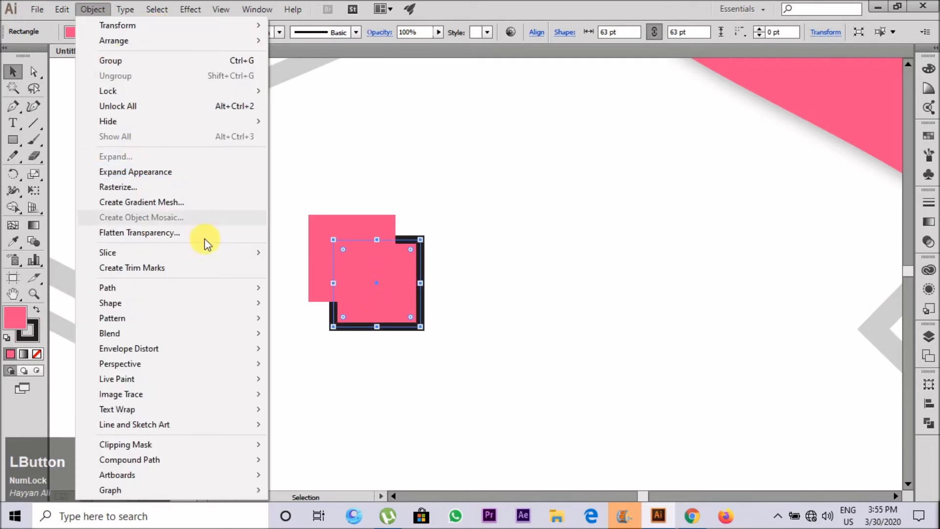
pyautogui.click(152, 172)
pyautogui.doubleClick(394, 310)
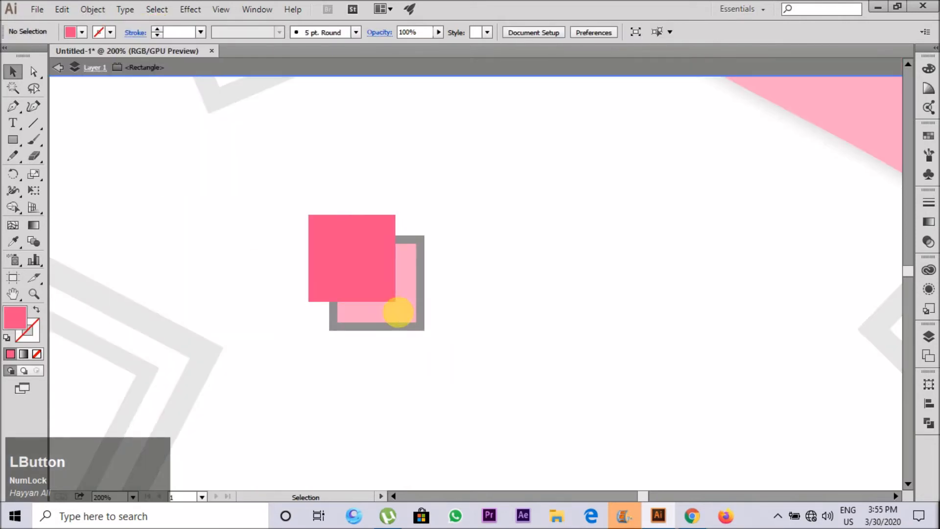
pyautogui.doubleClick(472, 308)
pyautogui.doubleClick(398, 308)
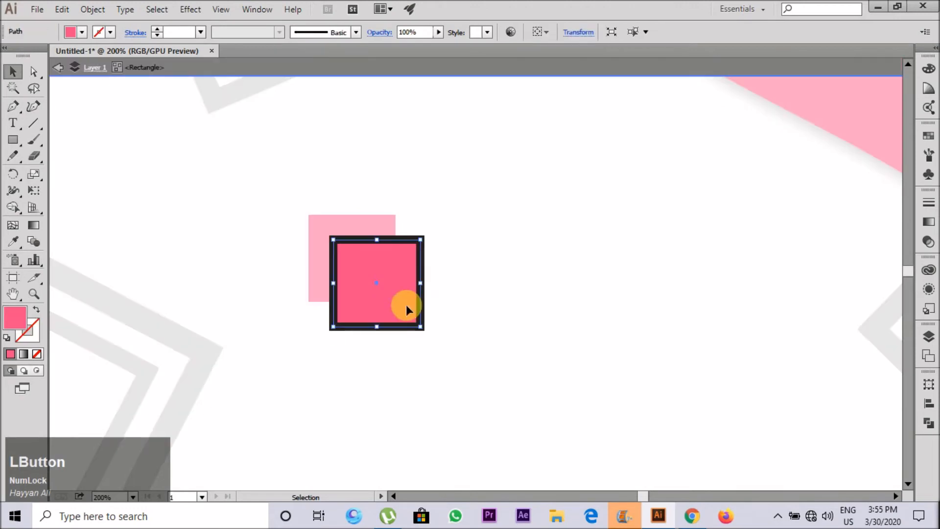
pyautogui.press('Delete')
pyautogui.doubleClick(184, 171)
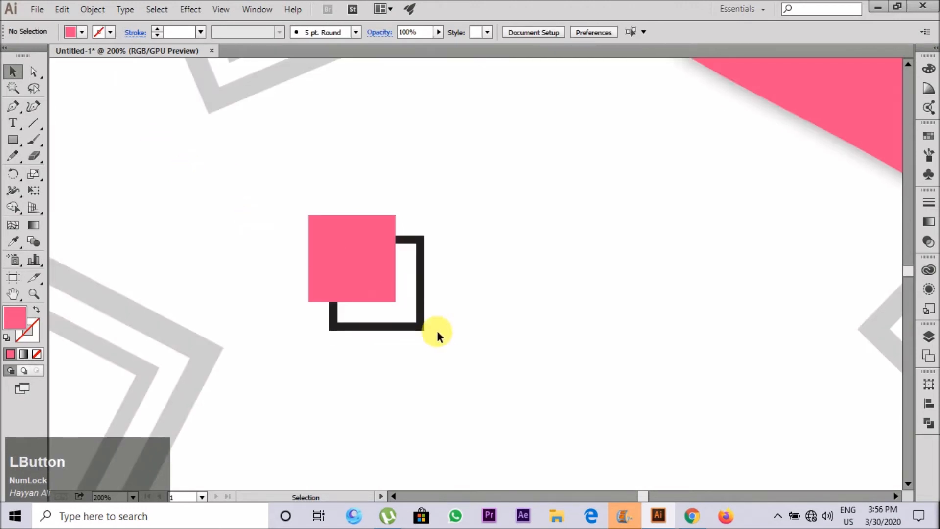
pyautogui.moveTo(431, 344); pyautogui.dragTo(391, 309)
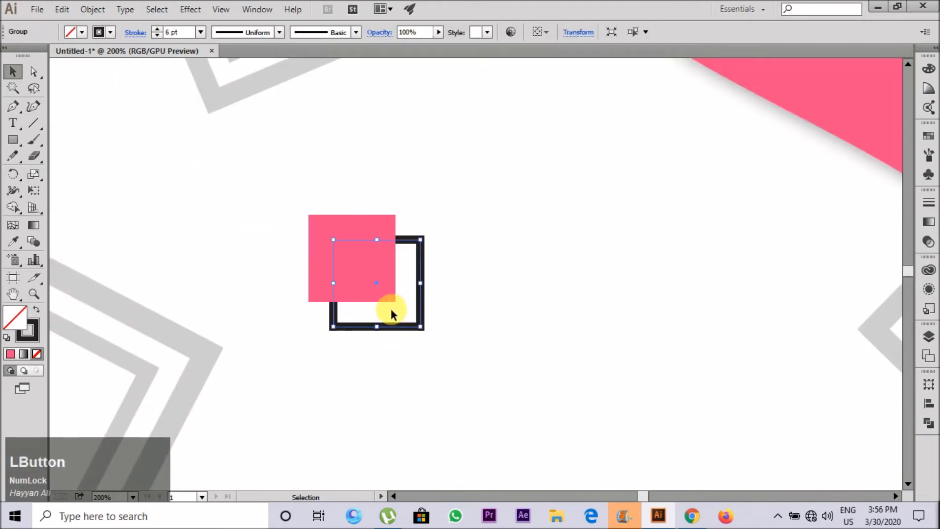
pyautogui.press('i')
pyautogui.click(345, 286)
pyautogui.hotkey('ctrl', 'z')
pyautogui.click(12, 72)
# Step: Expand the black outline into a filled frame shape and recolour it with the square's pink
pyautogui.click(93, 9)
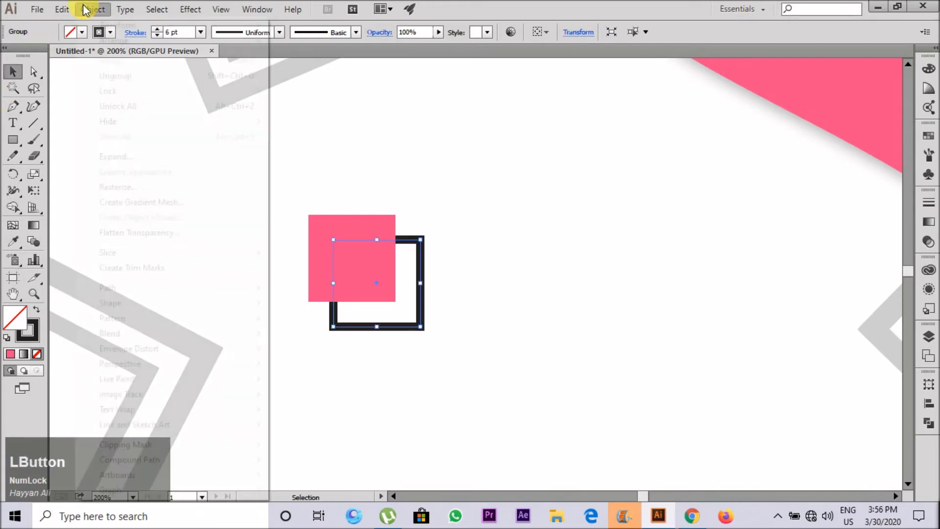
pyautogui.click(146, 167)
pyautogui.click(437, 334)
pyautogui.press('i')
pyautogui.click(369, 257)
pyautogui.click(17, 77)
pyautogui.click(132, 197)
# Step: Select the small pink square together with its frame and move the pair slightly upward
pyautogui.scroll(-5, 310, 283)
pyautogui.scroll(1, 311, 282)
pyautogui.scroll(2, 344, 315)
pyautogui.moveTo(335, 314); pyautogui.dragTo(271, 240)
pyautogui.moveTo(289, 258); pyautogui.dragTo(294, 232)
pyautogui.click(293, 230)
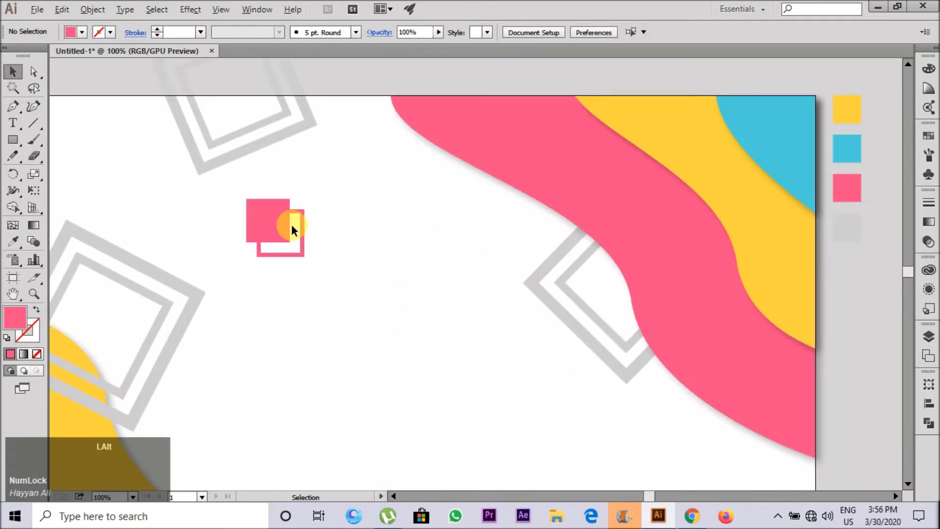
# Step: Change the small frame's fill to a slightly darker pink
pyautogui.scroll(2, 292, 224)
pyautogui.click(298, 286)
pyautogui.doubleClick(15, 317)
pyautogui.click(400, 183)
pyautogui.click(635, 169)
pyautogui.scroll(-3, 287, 238)
# Step: Place a copy of the pink square and frame below the upper-right pink wave and rotate it into a diamond
pyautogui.click(303, 272)
pyautogui.scroll(-1, 267, 227)
pyautogui.moveTo(303, 273); pyautogui.dragTo(615, 361)
pyautogui.scroll(1, 274, 249)
pyautogui.scroll(2, 557, 373)
pyautogui.moveTo(525, 383); pyautogui.dragTo(571, 422)
pyautogui.scroll(-1, 509, 416)
pyautogui.scroll(1, 512, 420)
# Step: Recolour the solid diamond below the pink wave with the upper-right wave's yellow
pyautogui.click(440, 348)
pyautogui.press('i')
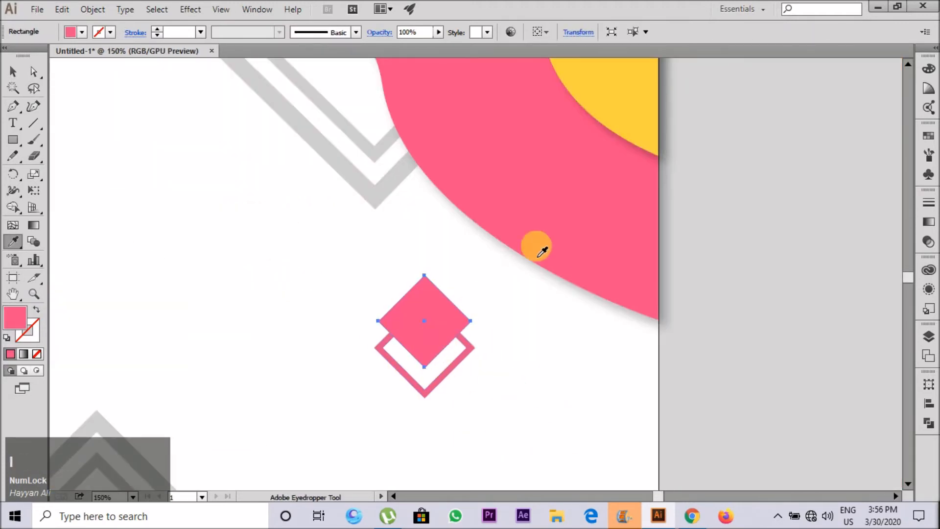
pyautogui.click(586, 122)
pyautogui.click(7, 78)
# Step: Recolour the diamond frame below the pink wave with the solid diamond's yellow and darken its fill to E2BA3B
pyautogui.click(411, 379)
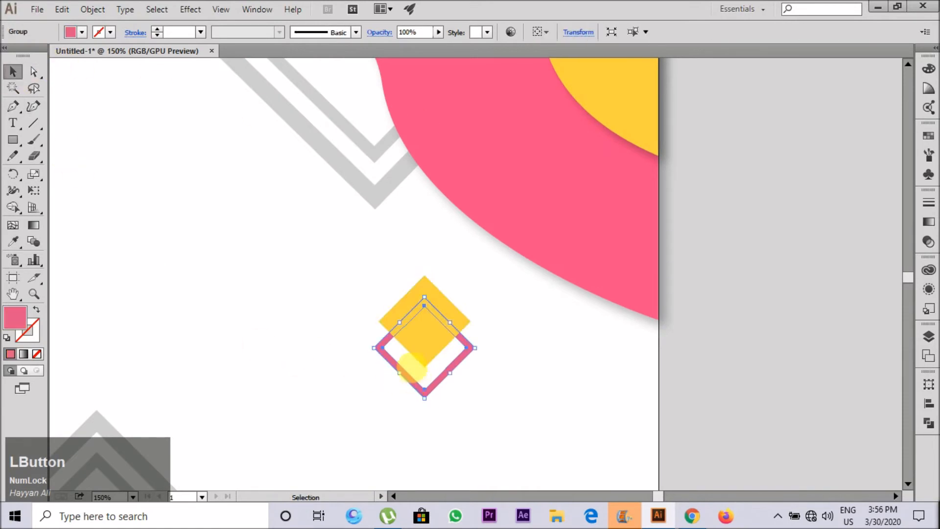
pyautogui.press('i')
pyautogui.click(416, 350)
pyautogui.click(9, 76)
pyautogui.doubleClick(13, 316)
pyautogui.click(418, 182)
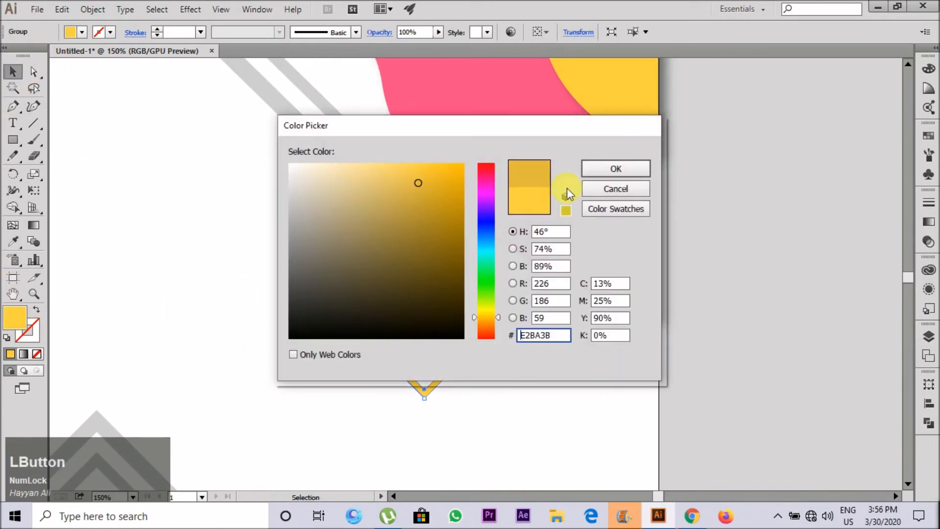
pyautogui.click(616, 174)
pyautogui.click(560, 349)
# Step: Draw a small circle on the white area just beside the lower-left yellow wave
pyautogui.scroll(-3, 561, 349)
pyautogui.scroll(1, 302, 343)
pyautogui.press('l')
pyautogui.moveTo(295, 351)
pyautogui.mouseDown()
pyautogui.moveTo(318, 362)
pyautogui.moveTo(283, 355)
pyautogui.mouseUp()
pyautogui.hotkey('ctrl', 'z')
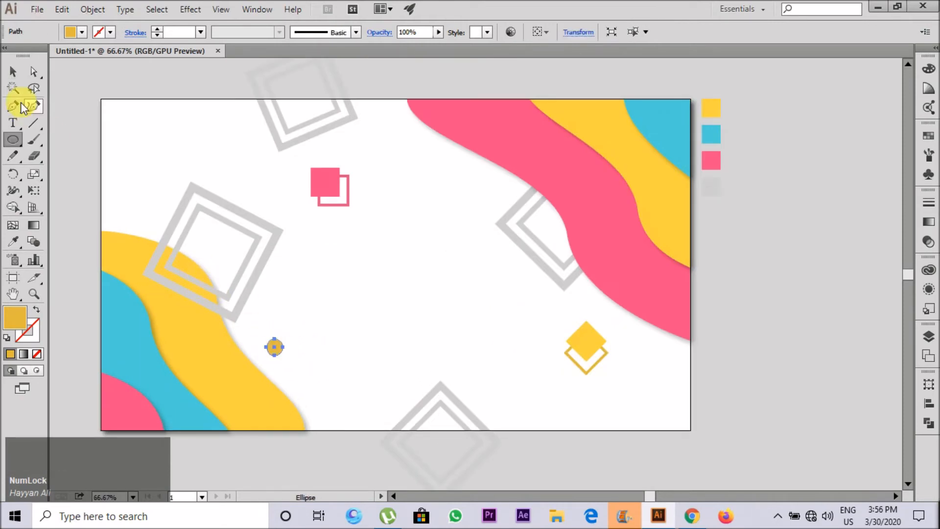
# Step: Recolour the small circle with the blue of the upper-right wave
pyautogui.click(13, 71)
pyautogui.click(84, 94)
pyautogui.click(273, 346)
pyautogui.press('i')
pyautogui.click(647, 139)
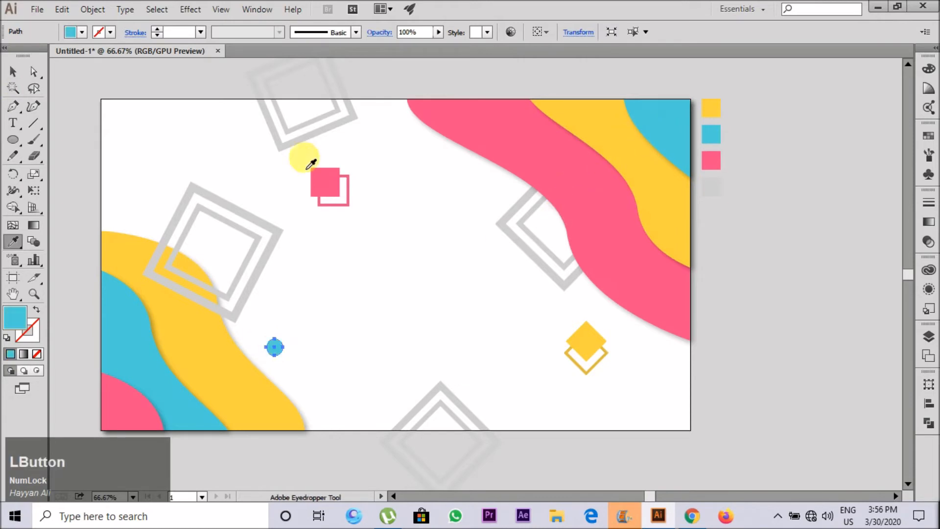
pyautogui.click(13, 71)
pyautogui.click(235, 307)
# Step: Place a larger copy of the small blue circle near the top centre and recolour it with the upper-right wave's yellow
pyautogui.click(278, 348)
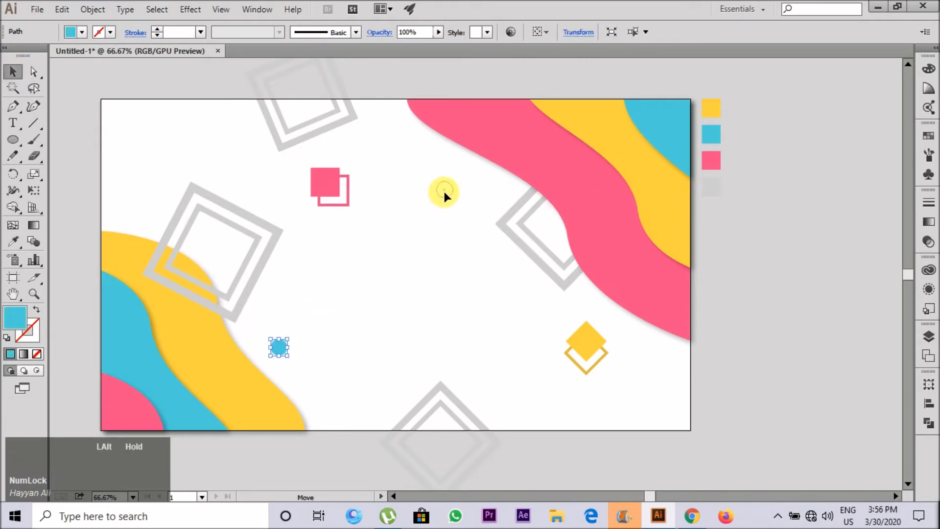
pyautogui.moveTo(459, 204); pyautogui.dragTo(461, 206)
pyautogui.press('i')
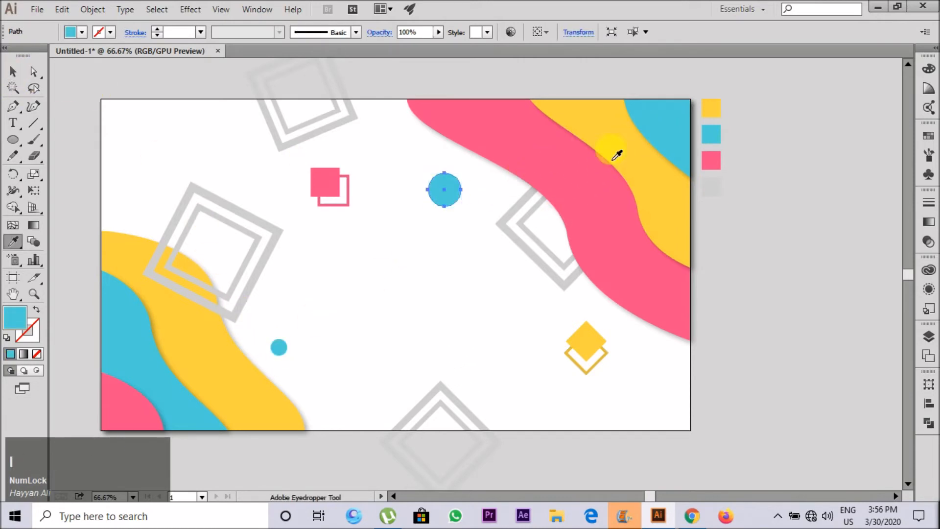
pyautogui.click(615, 151)
pyautogui.click(14, 72)
pyautogui.click(176, 154)
# Step: Place a copy of the yellow circle beside the bottom grey double frame and recolour it with the wave's pink
pyautogui.scroll(-1, 210, 167)
pyautogui.scroll(1, 245, 173)
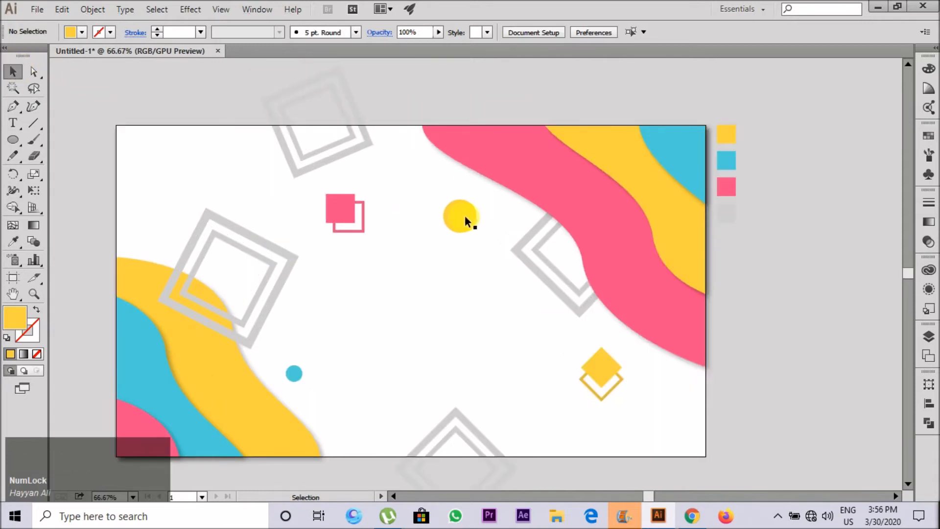
pyautogui.click(517, 408)
pyautogui.press('i')
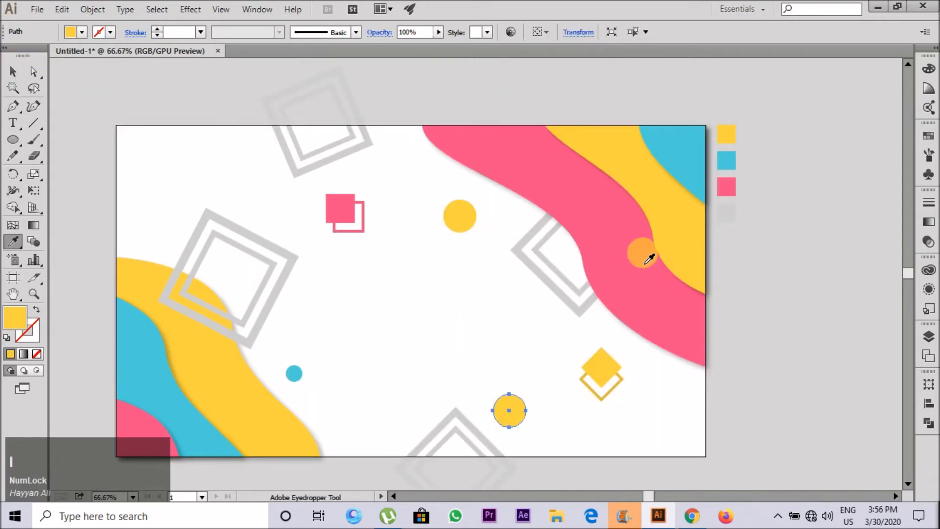
pyautogui.click(597, 233)
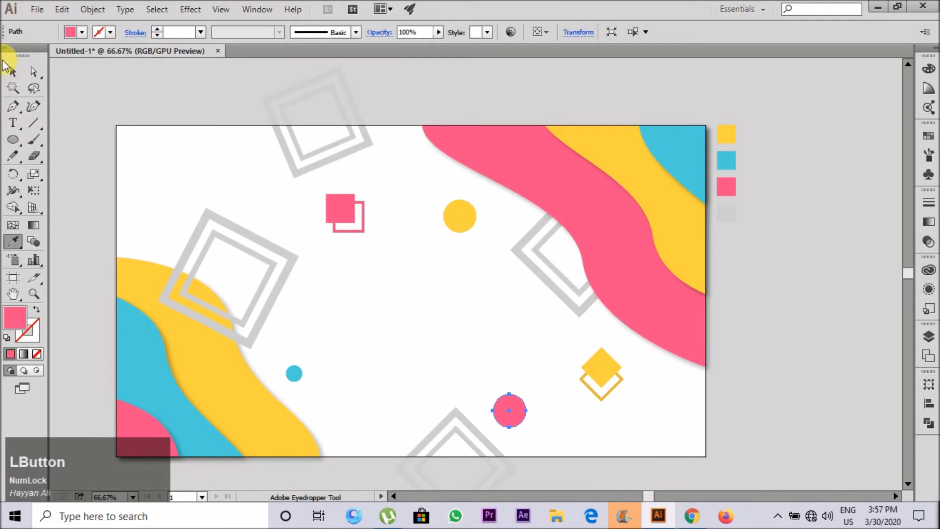
pyautogui.click(14, 71)
pyautogui.click(138, 119)
# Step: Place a copy of the yellow diamond and its frame beside the small blue circle and rotate it into upright squares
pyautogui.click(604, 370)
pyautogui.moveTo(604, 369); pyautogui.dragTo(167, 221)
pyautogui.hotkey('ctrl', 'z')
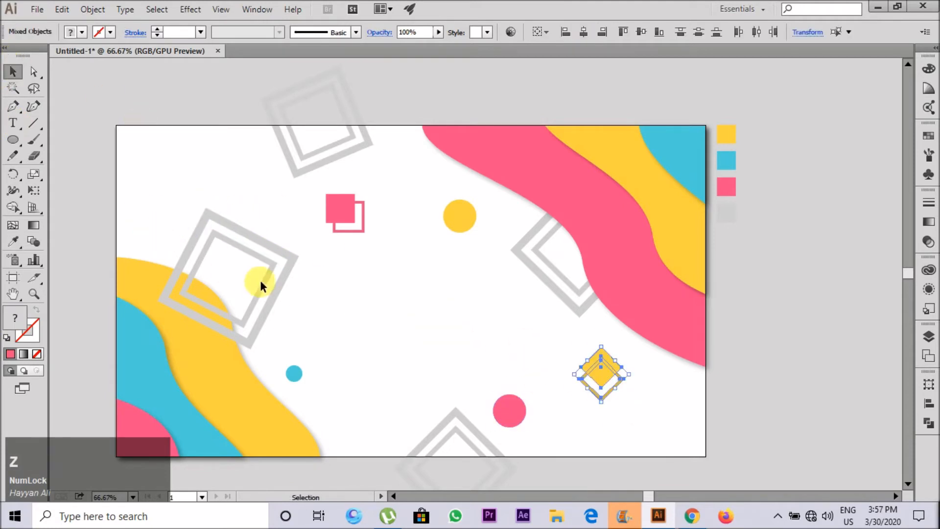
pyautogui.moveTo(402, 356); pyautogui.dragTo(346, 443)
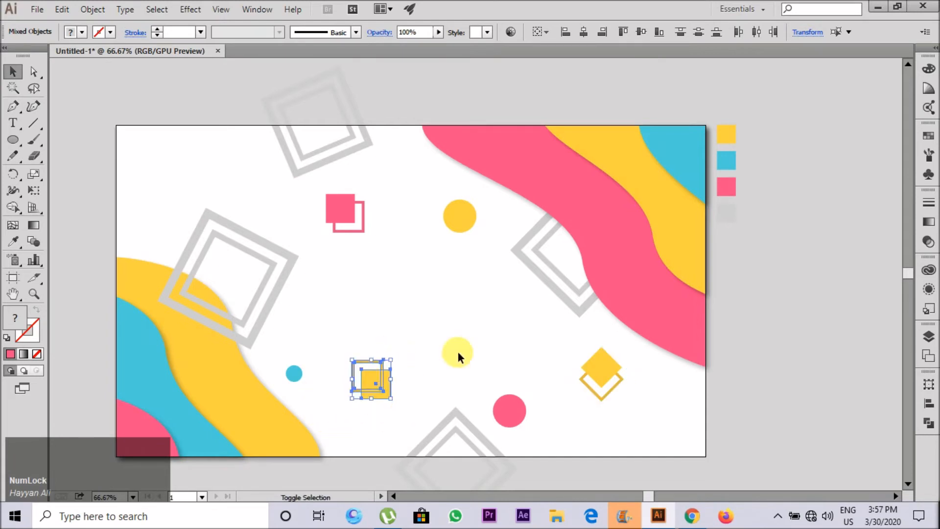
pyautogui.click(458, 353)
# Step: Delete the yellow diamond and its frame below the upper-right pink wave
pyautogui.scroll(1, 365, 354)
pyautogui.scroll(-1, 364, 353)
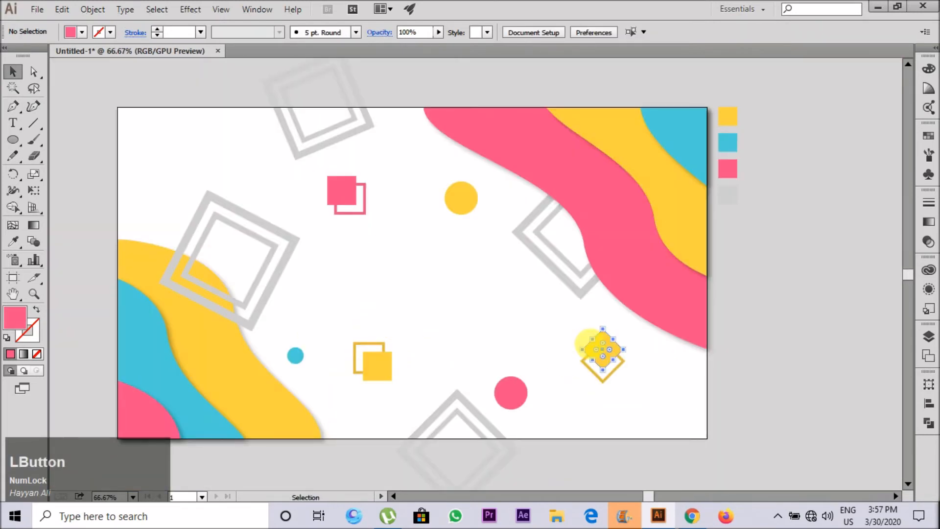
pyautogui.moveTo(583, 375); pyautogui.dragTo(601, 355)
pyautogui.moveTo(606, 361); pyautogui.dragTo(683, 379)
pyautogui.moveTo(761, 317); pyautogui.dragTo(761, 315)
pyautogui.press('Delete')
pyautogui.click(651, 426)
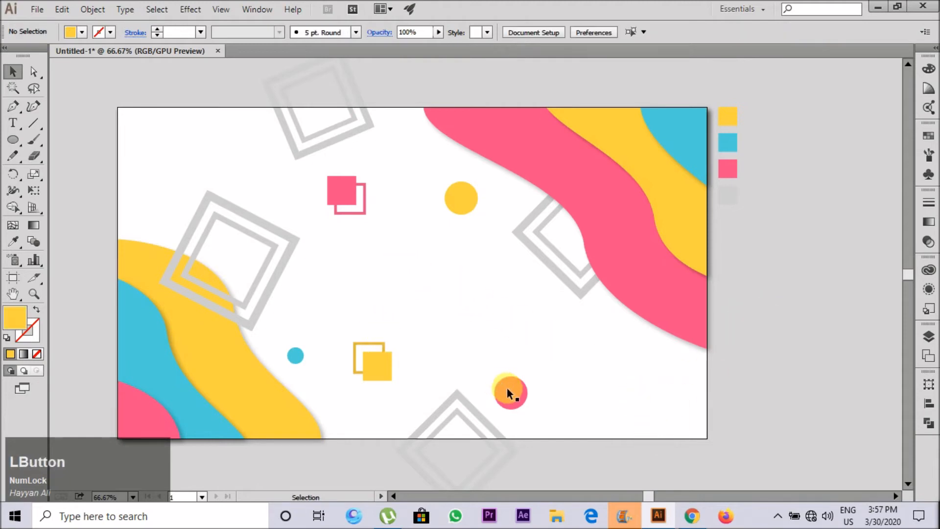
# Step: Draw a small yellow dot in the artboard's upper-left corner
pyautogui.scroll(-1, 484, 289)
pyautogui.scroll(1, 287, 251)
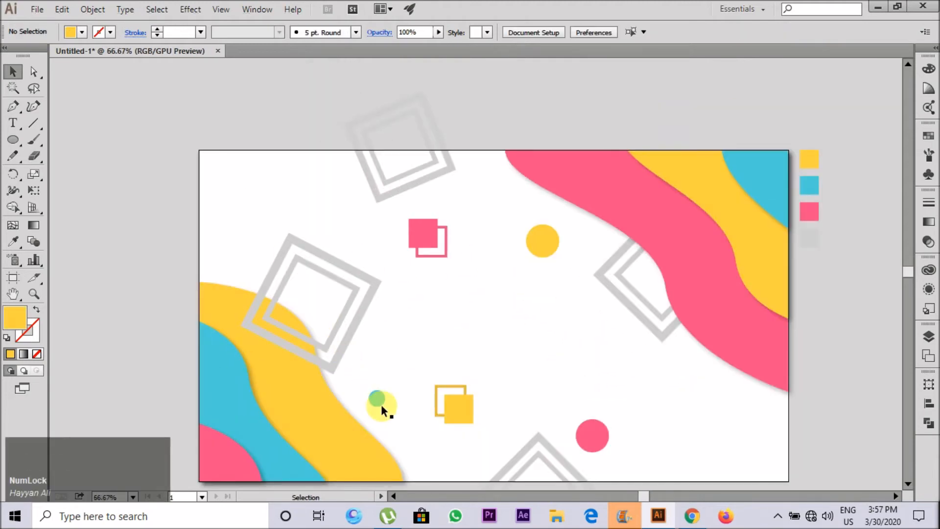
pyautogui.keyDown('alt'); pyautogui.scroll(-1, 256, 201); pyautogui.keyUp('alt')
pyautogui.keyDown('alt'); pyautogui.scroll(3, 226, 168); pyautogui.keyUp('alt')
pyautogui.press('l')
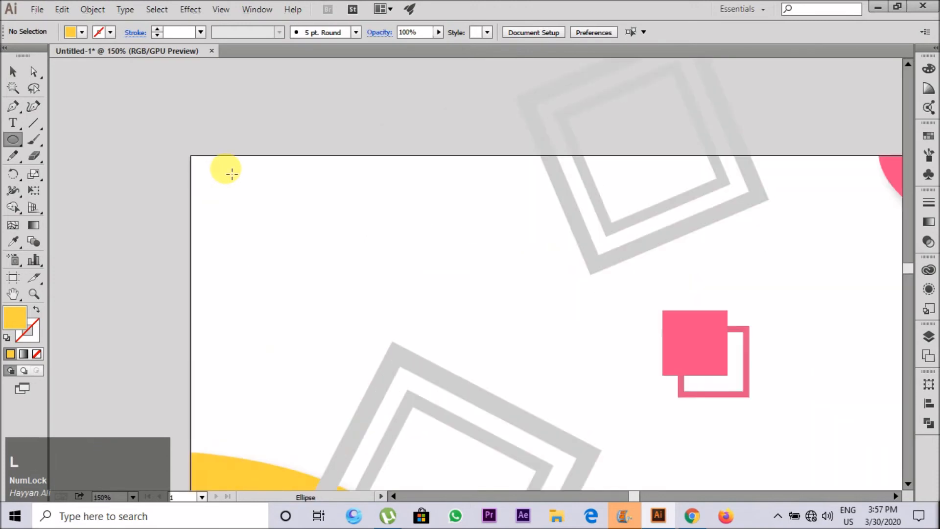
pyautogui.moveTo(218, 183)
pyautogui.mouseDown()
pyautogui.moveTo(240, 194)
pyautogui.moveTo(229, 191)
pyautogui.mouseUp()
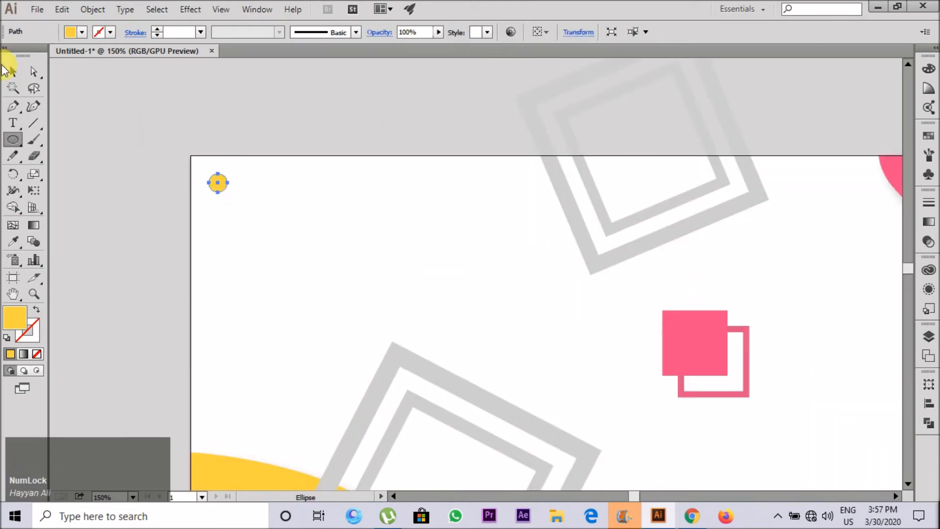
pyautogui.click(13, 71)
pyautogui.click(186, 214)
# Step: Copy the yellow dot horizontally and repeat the copy to build an evenly spaced row of six dots
pyautogui.keyDown('alt'); pyautogui.scroll(2, 206, 196); pyautogui.keyUp('alt')
pyautogui.moveTo(162, 235); pyautogui.dragTo(255, 235)
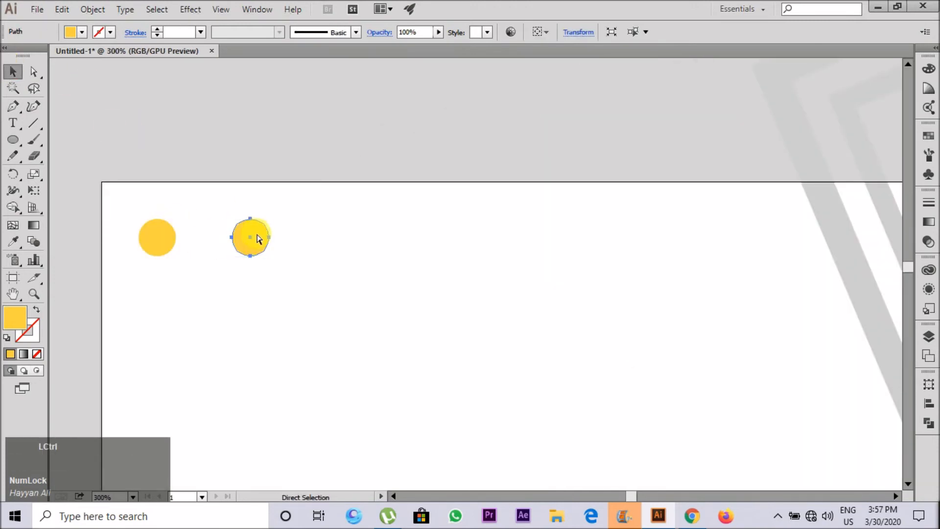
pyautogui.hotkey('ctrl', 'd')
pyautogui.hotkey('ctrl', 'd')
pyautogui.hotkey('ctrl', 'd')
pyautogui.hotkey('ctrl', 'd')
# Step: Copy the row of dots downward and repeat the copy to form an evenly spaced grid
pyautogui.keyDown('alt'); pyautogui.scroll(-1, 217, 156); pyautogui.keyUp('alt')
pyautogui.moveTo(111, 141); pyautogui.dragTo(489, 264)
pyautogui.hotkey('ctrl', 'd')
pyautogui.hotkey('ctrl', 'd')
pyautogui.hotkey('ctrl', 'd')
pyautogui.keyDown('alt'); pyautogui.scroll(-2, 363, 205); pyautogui.keyUp('alt')
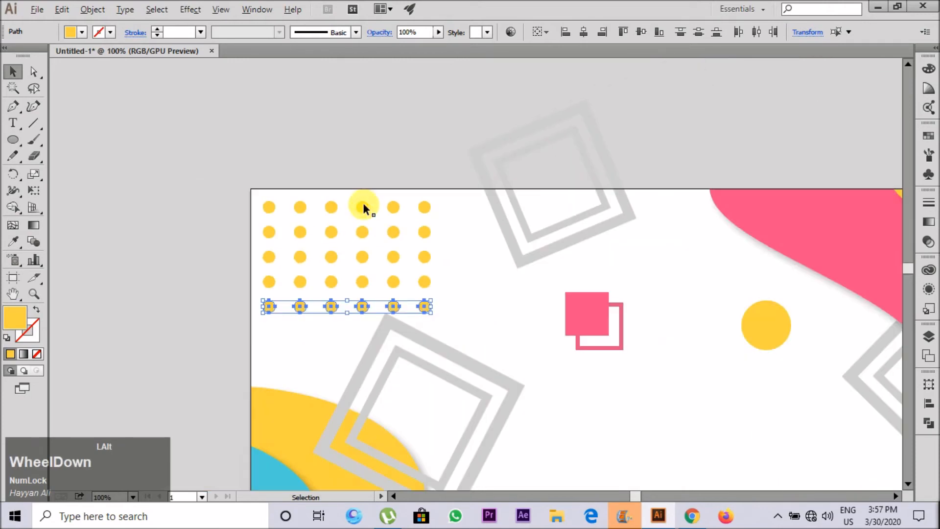
# Step: Place a diagonally offset copy of the yellow dot grid over the artboard's upper-left corner and recolour it with the wave's blue
pyautogui.moveTo(220, 169)
pyautogui.mouseDown()
pyautogui.moveTo(422, 352)
pyautogui.moveTo(371, 286)
pyautogui.moveTo(167, 139)
pyautogui.moveTo(209, 158)
pyautogui.mouseUp()
pyautogui.press('i')
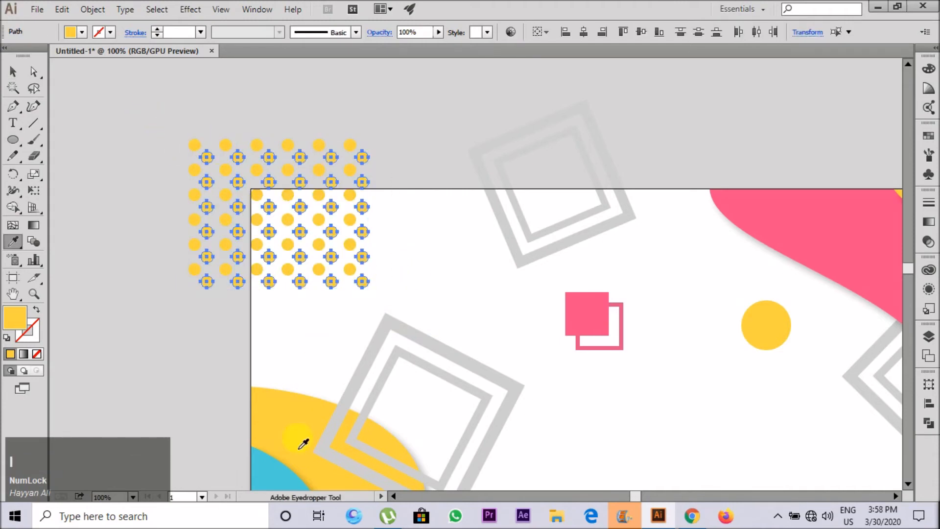
pyautogui.click(272, 477)
pyautogui.click(14, 74)
pyautogui.click(118, 127)
# Step: Group all the yellow and blue dots into one pattern
pyautogui.scroll(-2, 150, 143)
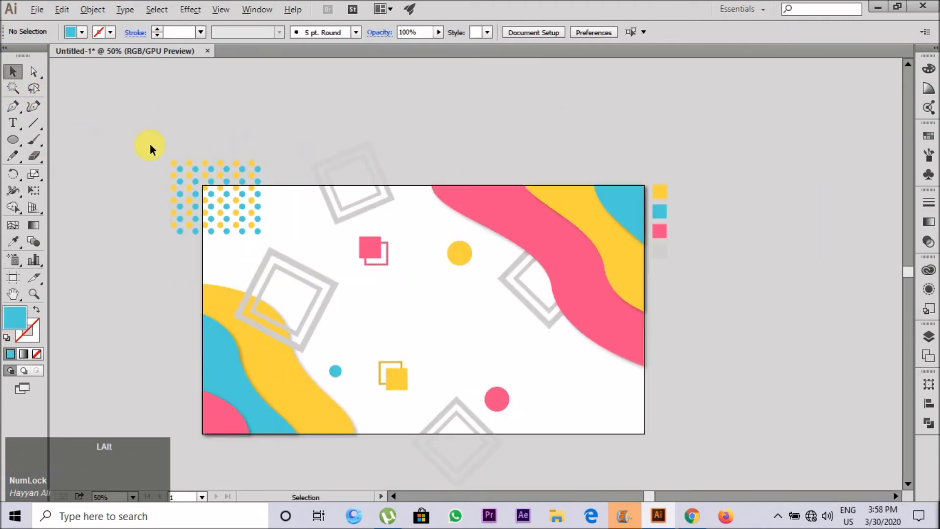
pyautogui.scroll(2, 260, 224)
pyautogui.moveTo(261, 225); pyautogui.dragTo(40, 72)
pyautogui.hotkey('ctrl', 'g')
pyautogui.click(84, 89)
# Step: Place a copy of the dot pattern slightly down and to the right of the original and lower the copy's opacity
pyautogui.moveTo(179, 151); pyautogui.dragTo(238, 182)
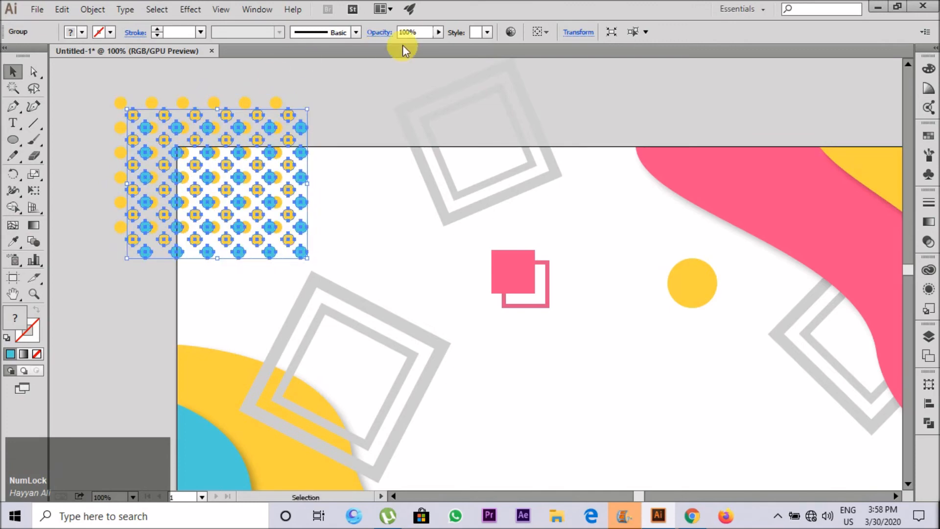
pyautogui.click(438, 32)
pyautogui.click(412, 45)
pyautogui.click(323, 111)
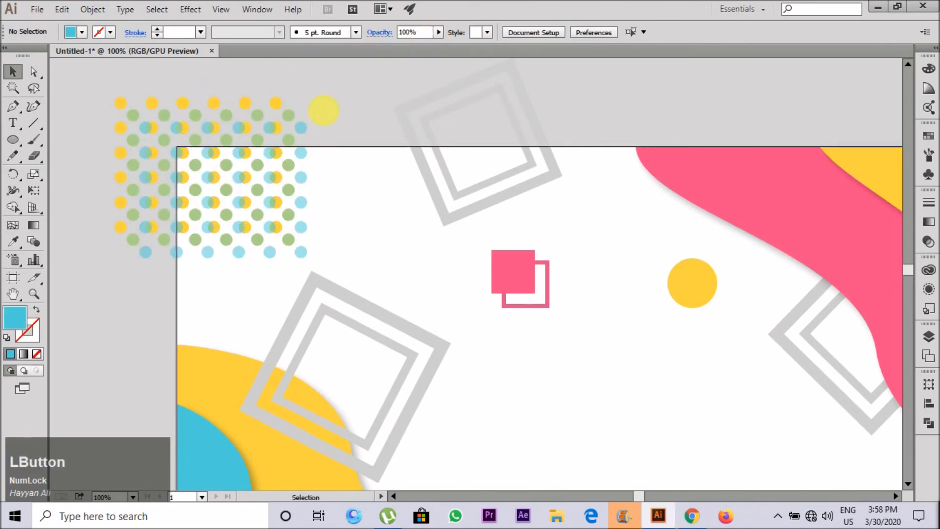
# Step: Place a copy of the layered dot pattern over the artboard's lower-right corner
pyautogui.scroll(-2, 135, 130)
pyautogui.moveTo(195, 201); pyautogui.dragTo(583, 375)
pyautogui.click(662, 347)
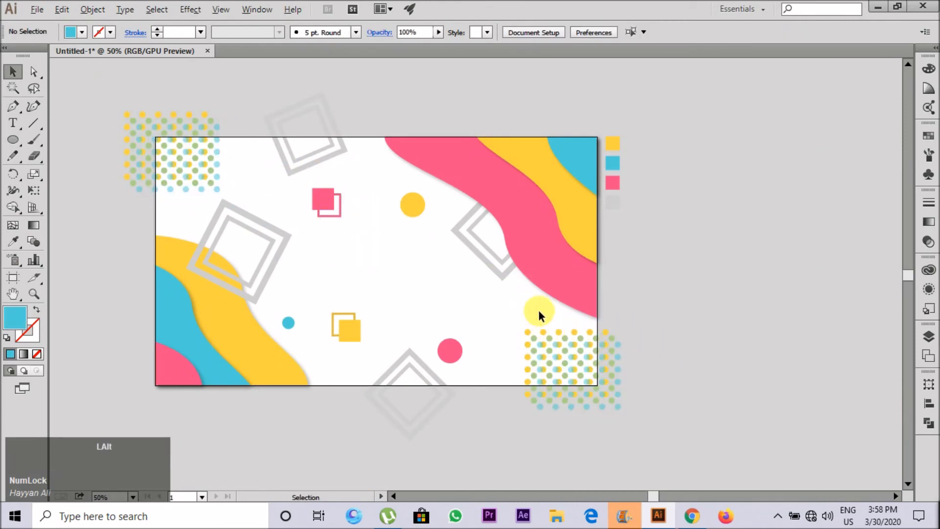
# Step: Add copies of the small blue and yellow circles near the lower-right dot pattern and of the pink circle near the upper-left one
pyautogui.scroll(1, 537, 307)
pyautogui.moveTo(448, 310); pyautogui.dragTo(456, 299)
pyautogui.moveTo(424, 358); pyautogui.dragTo(166, 143)
pyautogui.moveTo(359, 166); pyautogui.dragTo(517, 311)
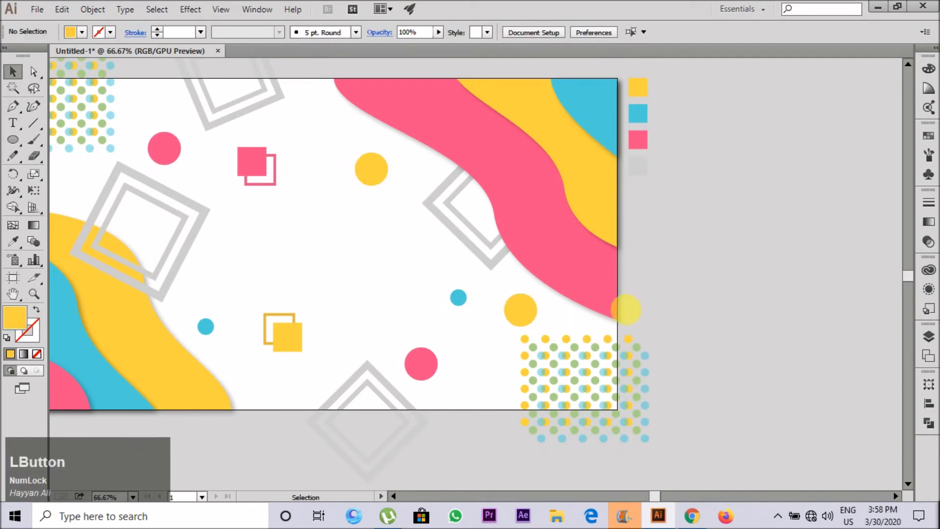
pyautogui.click(343, 259)
# Step: Send the grey double frame overlapping the lower-left yellow wave to the back
pyautogui.scroll(-1, 342, 259)
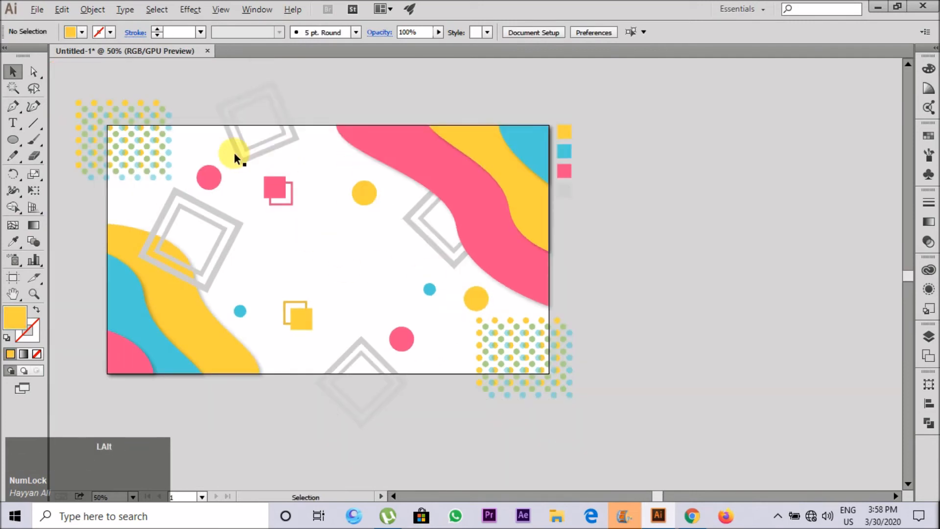
pyautogui.scroll(-2, 293, 175)
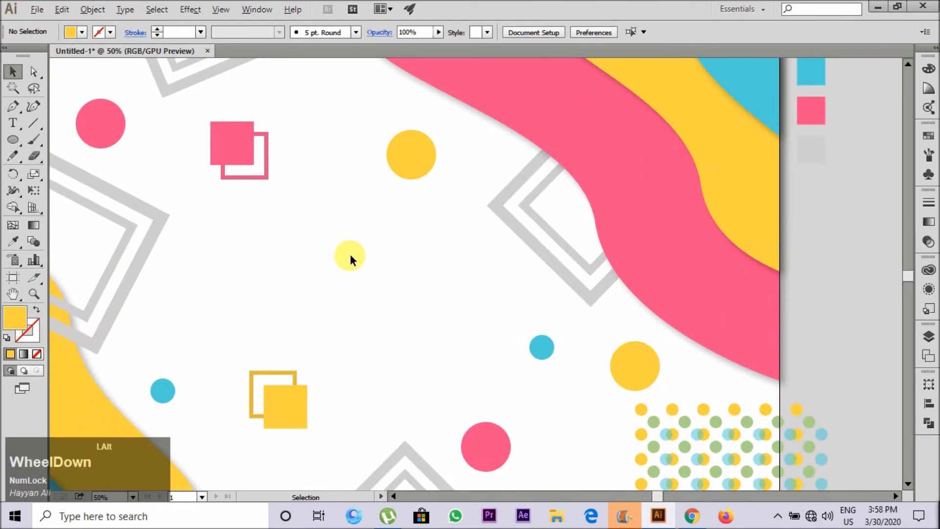
pyautogui.scroll(3, 349, 255)
pyautogui.scroll(1, 345, 247)
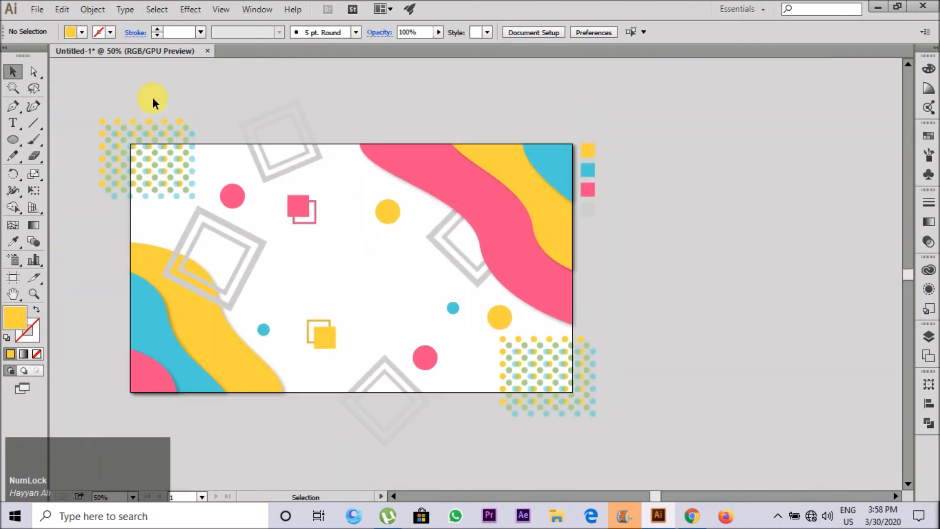
pyautogui.click(239, 264)
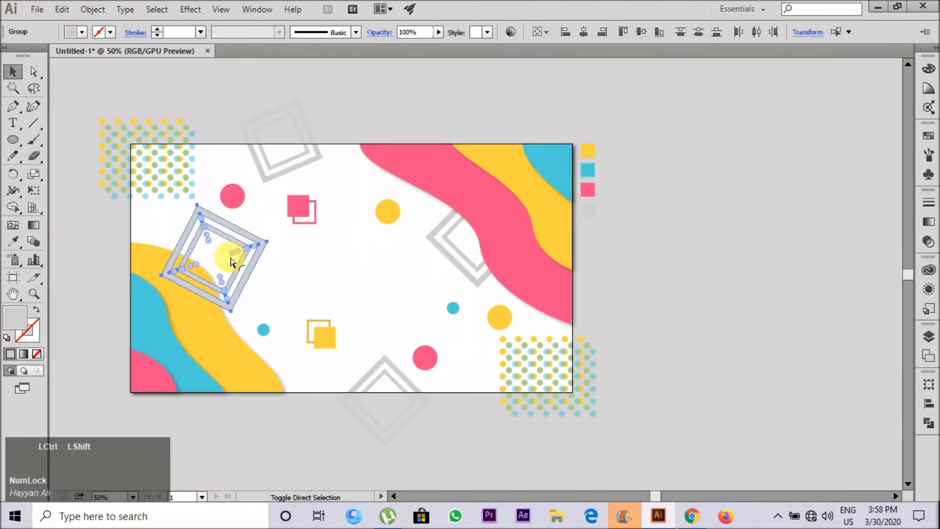
pyautogui.hotkey('ctrl', 'shift', '[')
pyautogui.click(361, 283)
# Step: Add the text "memphis" in the middle of the artboard and enlarge it to 111 pt
pyautogui.scroll(1, 332, 270)
pyautogui.click(13, 123)
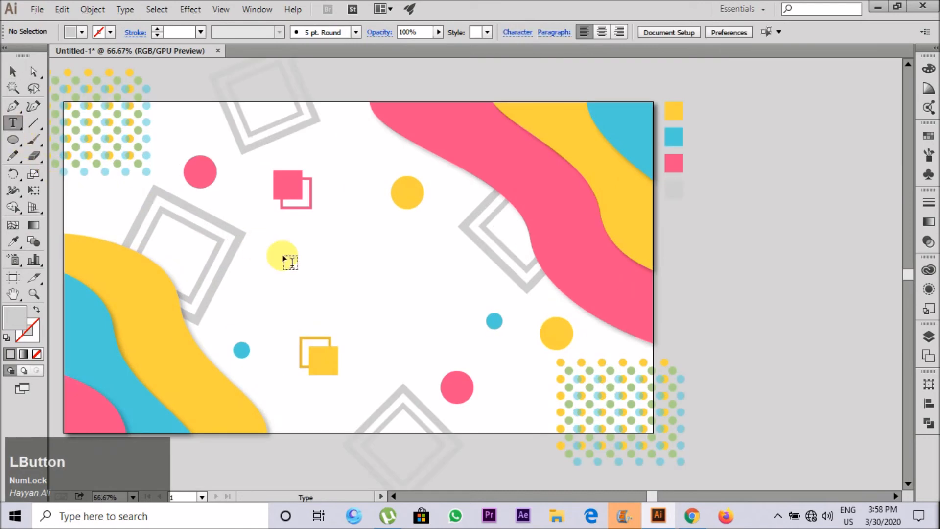
pyautogui.click(293, 262)
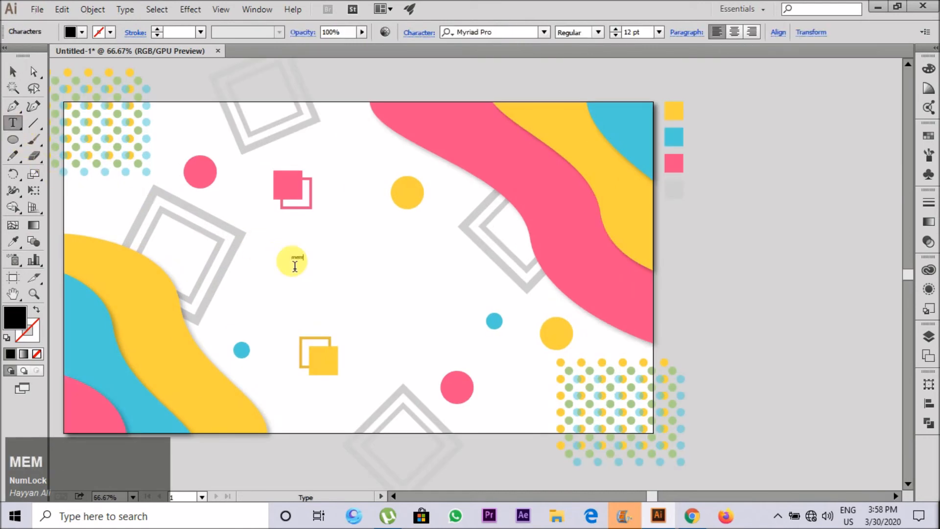
pyautogui.write('memphis')
pyautogui.click(15, 77)
pyautogui.moveTo(314, 261); pyautogui.dragTo(379, 273)
# Step: Change the title's font to Bebas Regular and move the title slightly up and to the right
pyautogui.click(470, 32)
pyautogui.press('Down')
pyautogui.press('Down')
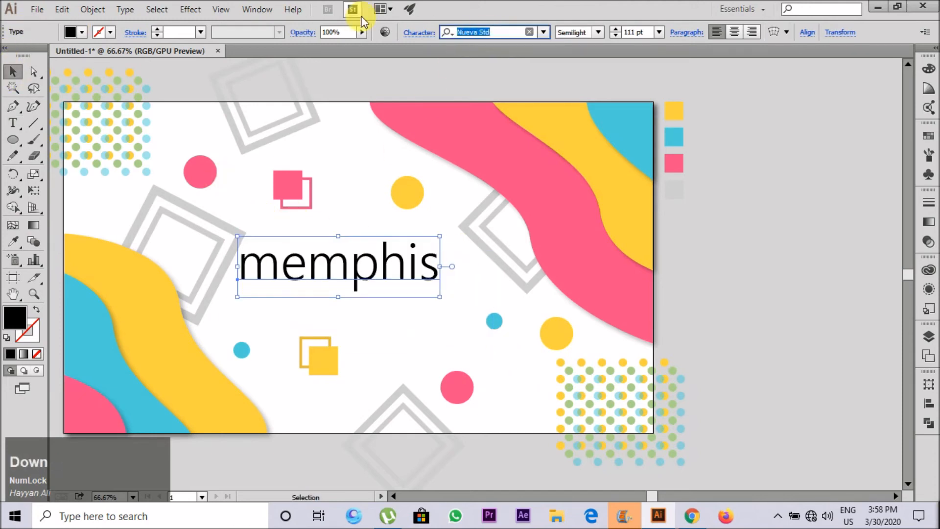
pyautogui.write('beb')
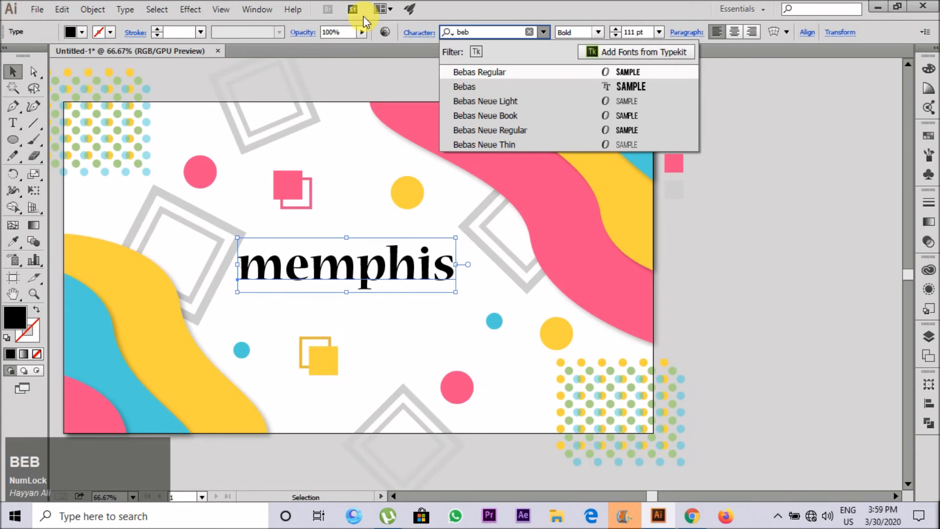
pyautogui.press('Return')
pyautogui.moveTo(357, 233)
pyautogui.mouseDown()
pyautogui.moveTo(421, 230)
pyautogui.moveTo(350, 242)
pyautogui.mouseUp()
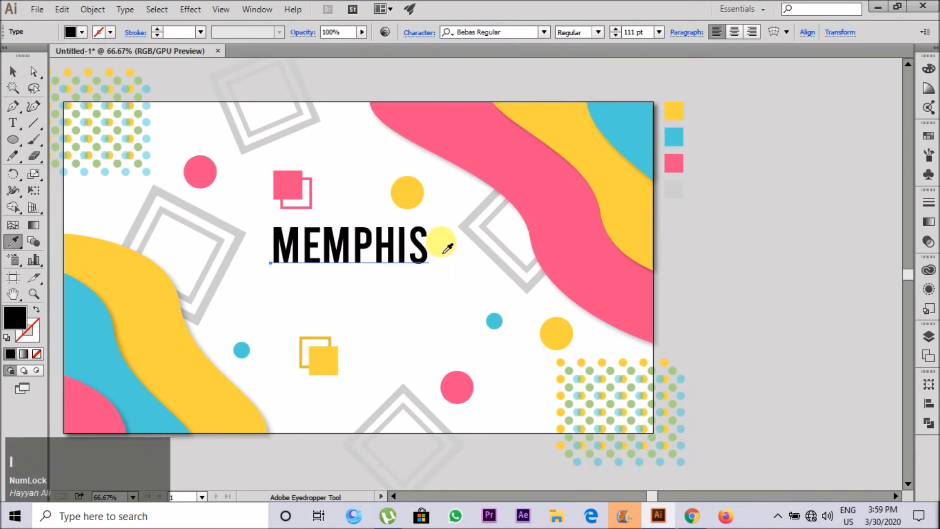
pyautogui.click(176, 84)
# Step: Move the yellow circle above the MEMPHIS title slightly up and to the left
pyautogui.scroll(2, 334, 248)
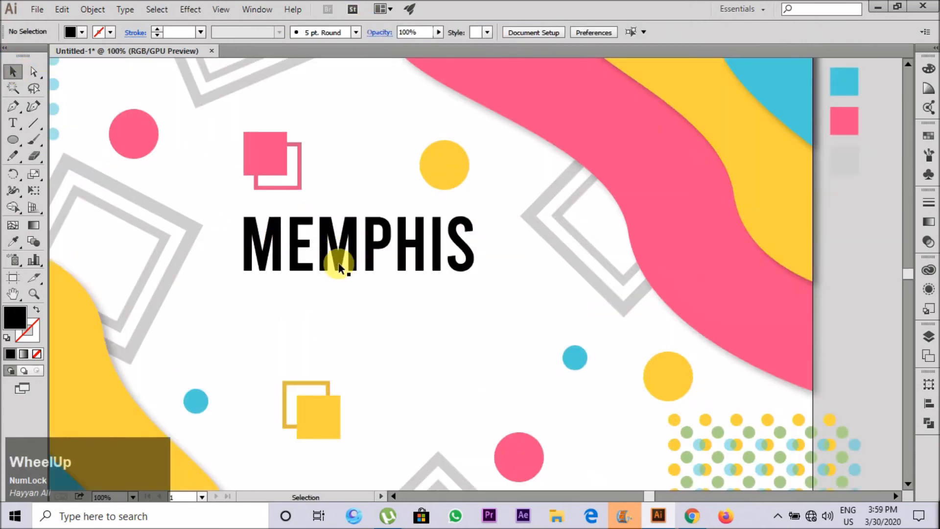
pyautogui.scroll(-1, 372, 243)
pyautogui.click(431, 139)
pyautogui.moveTo(298, 150); pyautogui.dragTo(309, 158)
pyautogui.hotkey('ctrl', 'z')
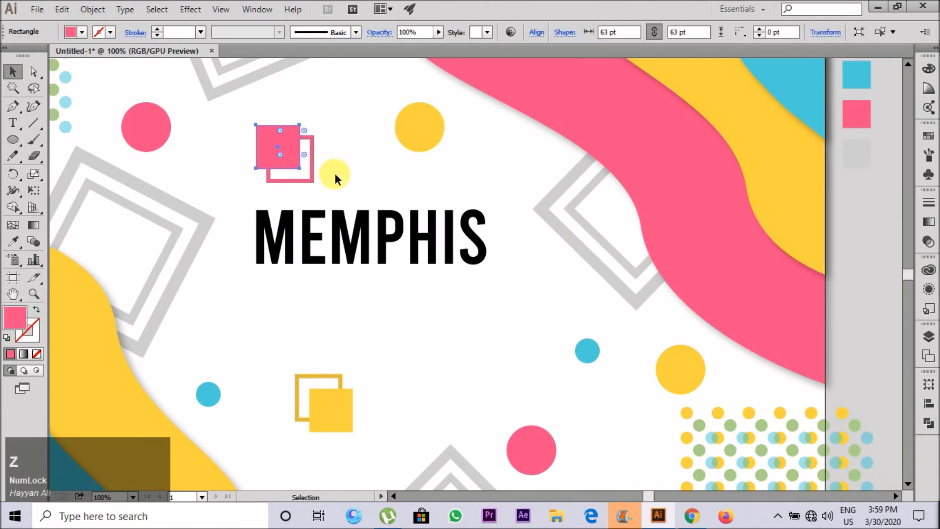
# Step: Draw a thin pink rectangle centred just beneath the MEMPHIS title
pyautogui.click(334, 171)
pyautogui.scroll(-1, 324, 160)
pyautogui.scroll(2, 318, 238)
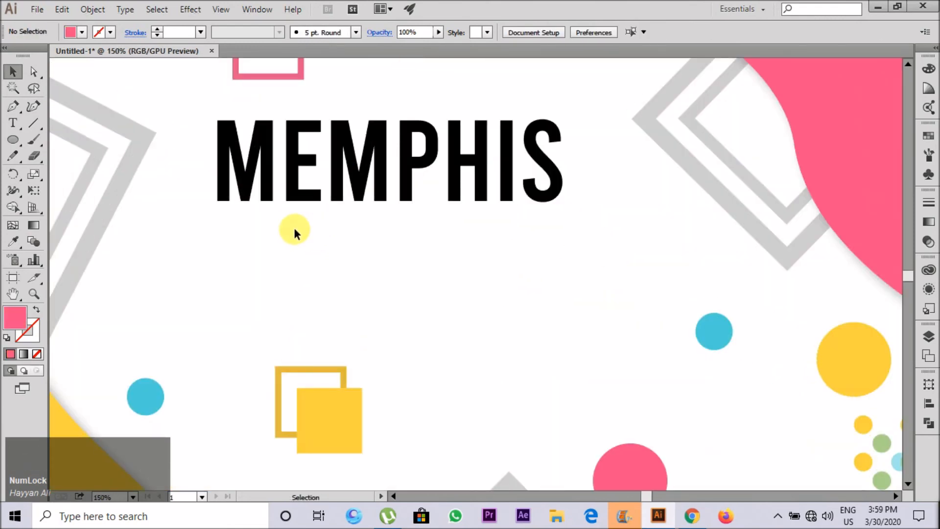
pyautogui.press('m')
pyautogui.moveTo(321, 230); pyautogui.dragTo(463, 228)
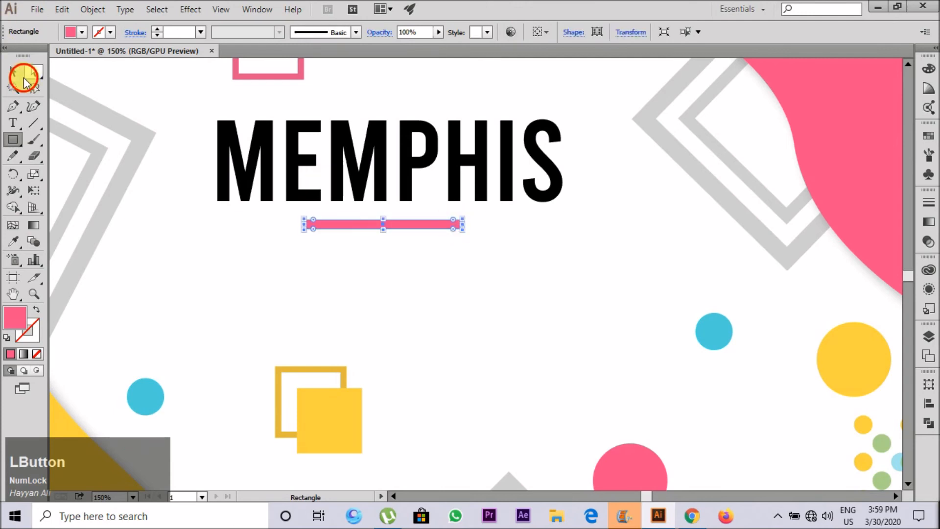
pyautogui.click(17, 70)
# Step: Recolour the thin rectangle with the grey of the double frame and flatten its height into a line
pyautogui.press('i')
pyautogui.click(104, 114)
pyautogui.click(10, 71)
pyautogui.scroll(3, 381, 220)
pyautogui.moveTo(386, 244); pyautogui.dragTo(390, 259)
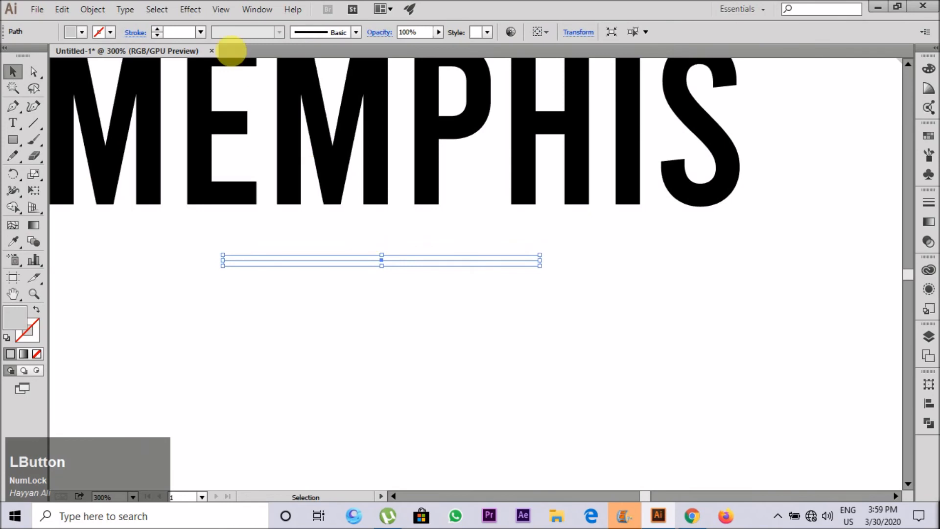
# Step: Give the flattened line a 1 pt stroke, expand its fill and stroke, and colour it with the frame's grey
pyautogui.click(158, 28)
pyautogui.click(93, 9)
pyautogui.click(158, 158)
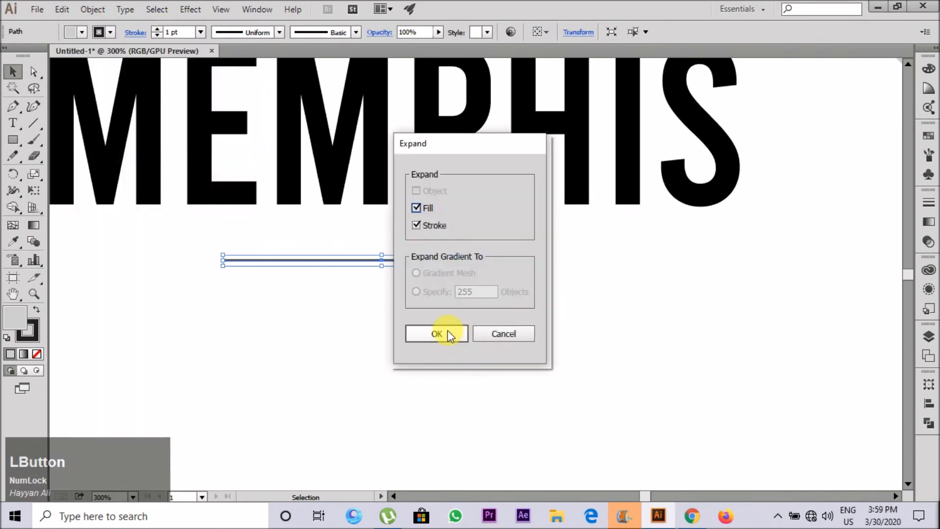
pyautogui.click(445, 332)
pyautogui.scroll(-3, 430, 316)
pyautogui.press('i')
pyautogui.click(8, 73)
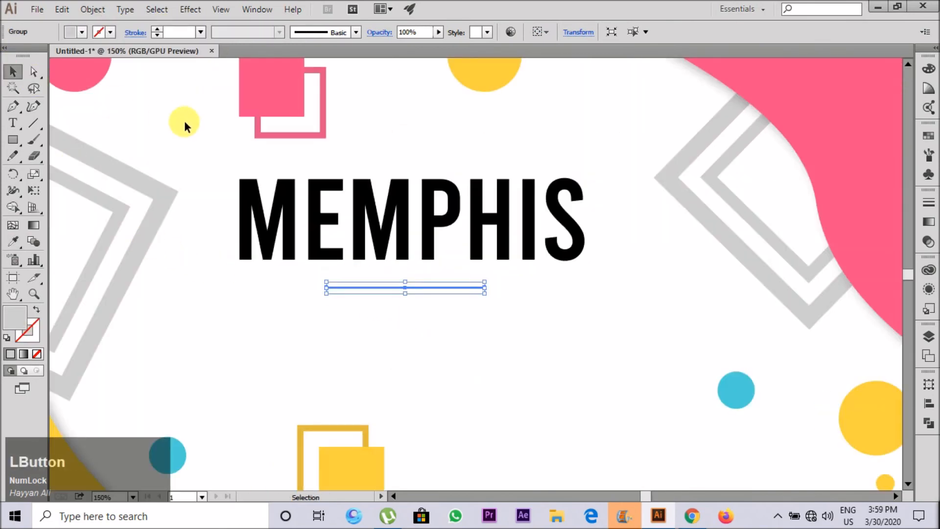
pyautogui.click(184, 122)
# Step: Copy the MEMPHIS title below the grey line, shrink the copy to 39 pt and replace its text with "BACKGROND"
pyautogui.scroll(-1, 267, 227)
pyautogui.scroll(1, 307, 285)
pyautogui.moveTo(367, 184); pyautogui.dragTo(368, 303)
pyautogui.moveTo(567, 373); pyautogui.dragTo(409, 330)
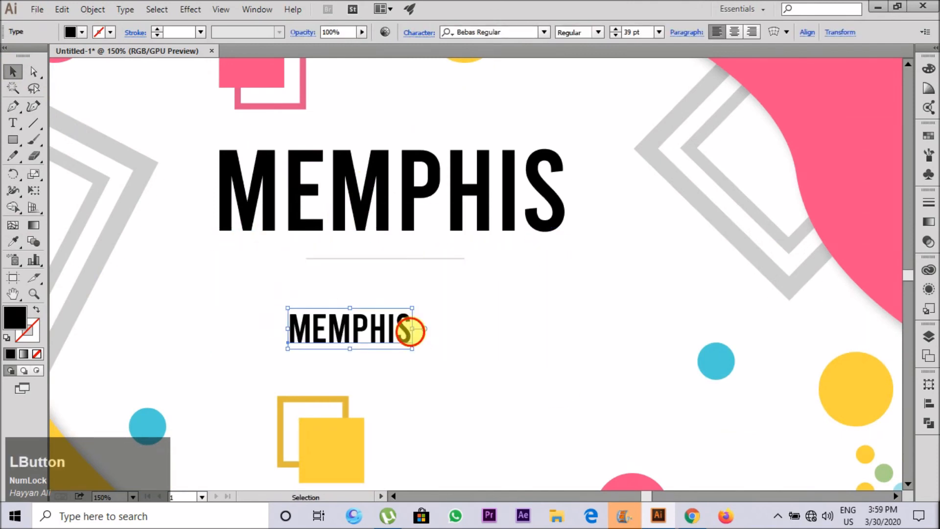
pyautogui.doubleClick(413, 338)
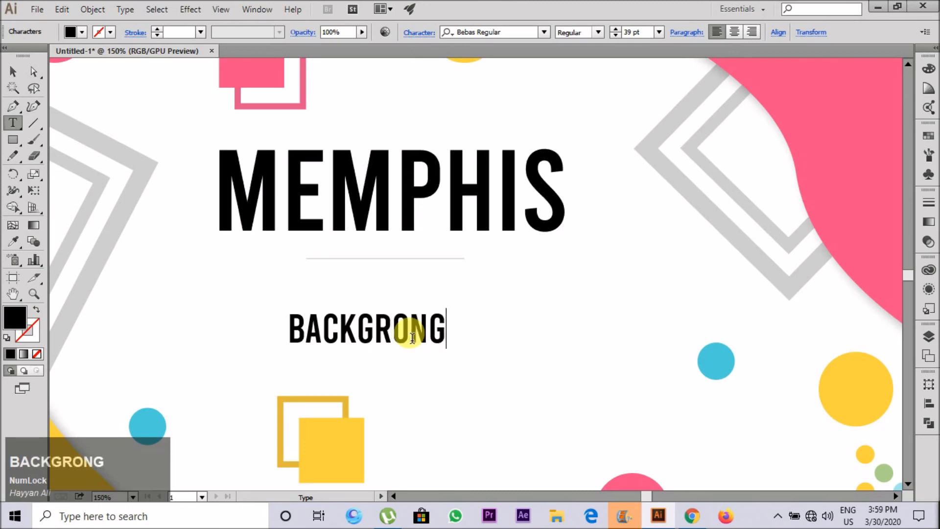
pyautogui.press('BackSpace')
pyautogui.write('D')
pyautogui.press('Escape')
# Step: Move the subtitle up towards the grey line, reduce it to 29 pt and widen its letter spacing
pyautogui.moveTo(371, 342); pyautogui.dragTo(389, 309)
pyautogui.hotkey('alt', 'Right')
pyautogui.hotkey('alt', 'Right')
pyautogui.hotkey('alt', 'Right')
pyautogui.hotkey('alt', 'Right')
pyautogui.hotkey('alt', 'Right')
pyautogui.hotkey('alt', 'Right')
pyautogui.hotkey('alt', 'Right')
pyautogui.hotkey('alt', 'Right')
pyautogui.hotkey('ctrl', 'shift', ',')
pyautogui.hotkey('ctrl', 'shift', ',')
pyautogui.hotkey('ctrl', 'shift', ',')
pyautogui.hotkey('ctrl', 'shift', ',')
pyautogui.hotkey('ctrl', 'shift', ',')
pyautogui.hotkey('alt', 'Right')
pyautogui.hotkey('alt', 'Right')
pyautogui.hotkey('alt', 'Right')
pyautogui.hotkey('alt', 'Right')
pyautogui.hotkey('alt', 'Right')
pyautogui.hotkey('alt', 'Right')
pyautogui.hotkey('alt', 'Right')
pyautogui.hotkey('alt', 'Right')
pyautogui.hotkey('alt', 'Right')
pyautogui.hotkey('alt', 'Right')
pyautogui.hotkey('alt', 'Right')
pyautogui.hotkey('alt', 'Right')
pyautogui.hotkey('alt', 'Right')
pyautogui.hotkey('alt', 'Right')
pyautogui.hotkey('alt', 'Right')
pyautogui.hotkey('alt', 'Right')
pyautogui.hotkey('alt', 'Right')
pyautogui.hotkey('alt', 'Right')
pyautogui.hotkey('alt', 'Right')
pyautogui.hotkey('alt', 'Right')
pyautogui.hotkey('shift', 'Left')
pyautogui.hotkey('shift', 'Left')
pyautogui.hotkey('shift', 'Left')
pyautogui.hotkey('shift', 'Left')
pyautogui.hotkey('shift', 'Left')
pyautogui.hotkey('shift', 'Left')
pyautogui.hotkey('shift', 'Left')
pyautogui.hotkey('shift', 'Left')
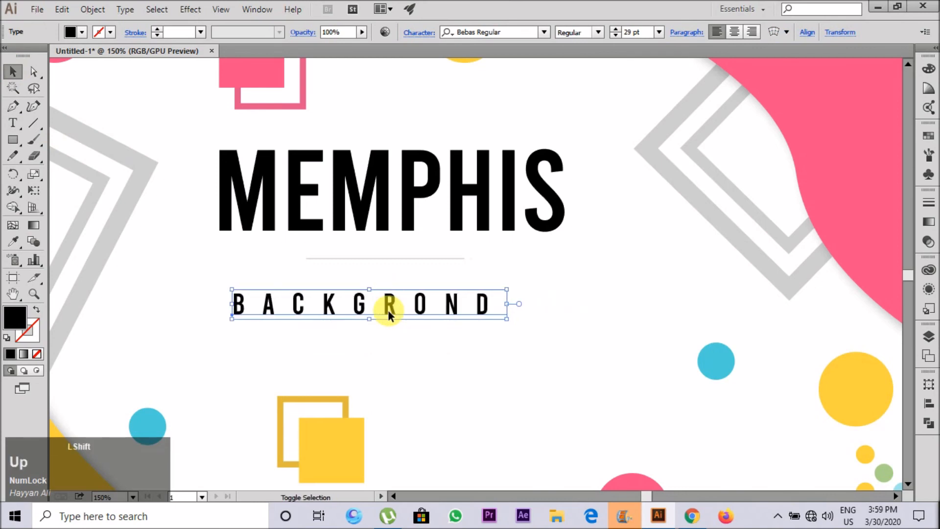
# Step: Centre the subtitle just under the grey line and colour it with the double frame's grey
pyautogui.hotkey('shift', 'Up')
pyautogui.hotkey('shift', 'Up')
pyautogui.hotkey('shift', 'Right')
pyautogui.hotkey('shift', 'Right')
pyautogui.hotkey('shift', 'Down')
pyautogui.hotkey('shift', 'Left')
pyautogui.press('i')
pyautogui.click(720, 227)
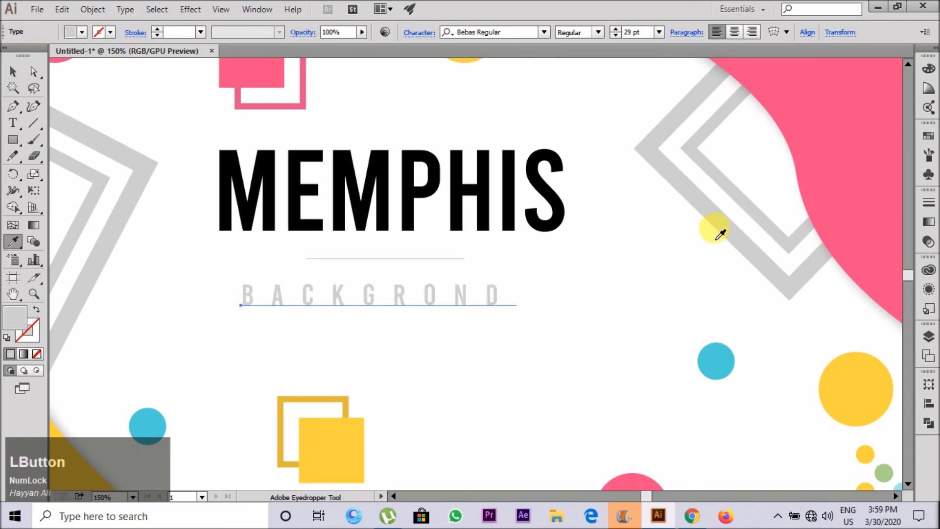
pyautogui.press('v')
pyautogui.click(642, 252)
pyautogui.moveTo(424, 294); pyautogui.dragTo(437, 293)
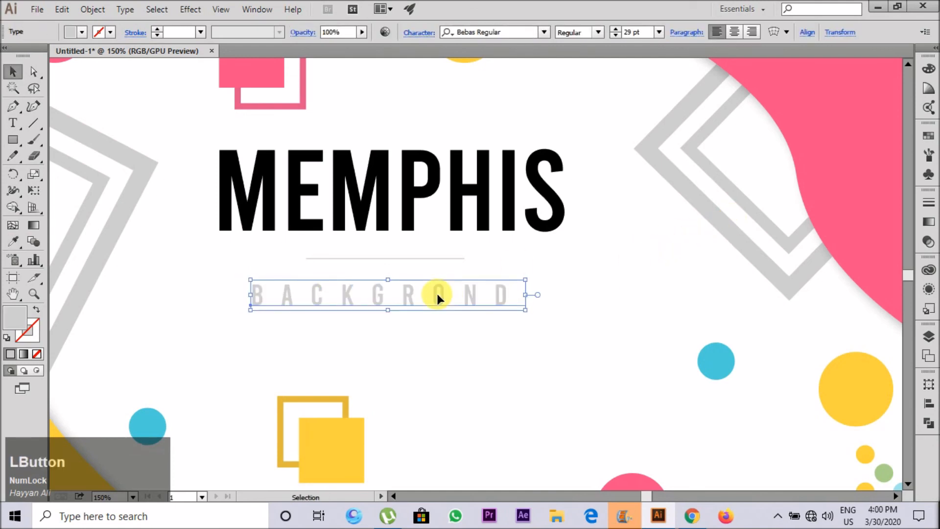
pyautogui.press('Right')
pyautogui.click(451, 370)
# Step: Select the title, the grey line and the subtitle together and nudge them slightly down
pyautogui.scroll(-3, 441, 363)
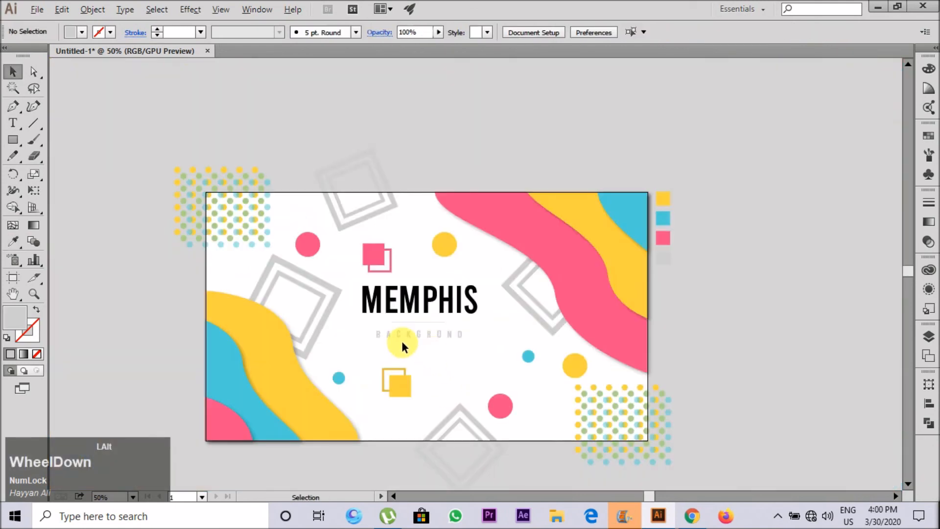
pyautogui.moveTo(394, 334); pyautogui.dragTo(403, 275)
pyautogui.press('Down')
pyautogui.press('Down')
pyautogui.press('Down')
pyautogui.press('Down')
pyautogui.press('Down')
pyautogui.press('Down')
pyautogui.press('Down')
pyautogui.press('Down')
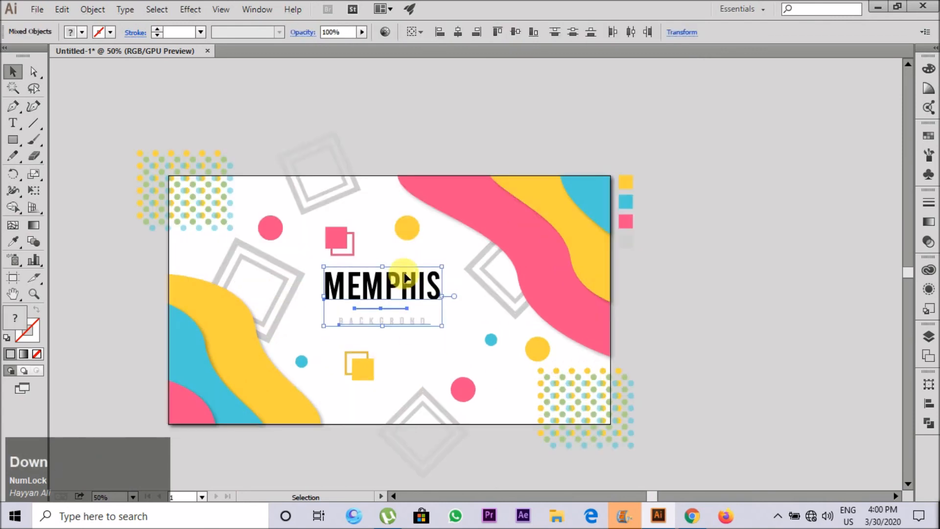
pyautogui.click(451, 348)
# Step: Try to clip all the artwork with a rectangle of about 1278 × 720 pt drawn over the artboard
pyautogui.scroll(-1, 361, 353)
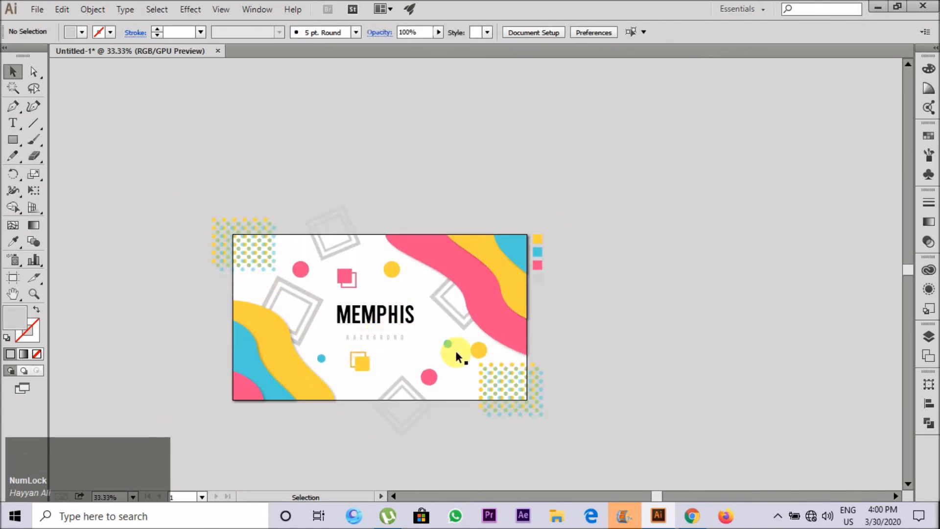
pyautogui.press('m')
pyautogui.moveTo(234, 235); pyautogui.dragTo(532, 406)
pyautogui.click(13, 72)
pyautogui.moveTo(62, 88); pyautogui.dragTo(630, 489)
pyautogui.rightClick(424, 323)
pyautogui.click(464, 400)
pyautogui.click(610, 345)
# Step: Try to send the grey double frame over the pink wave backward inside the clip group
pyautogui.doubleClick(450, 287)
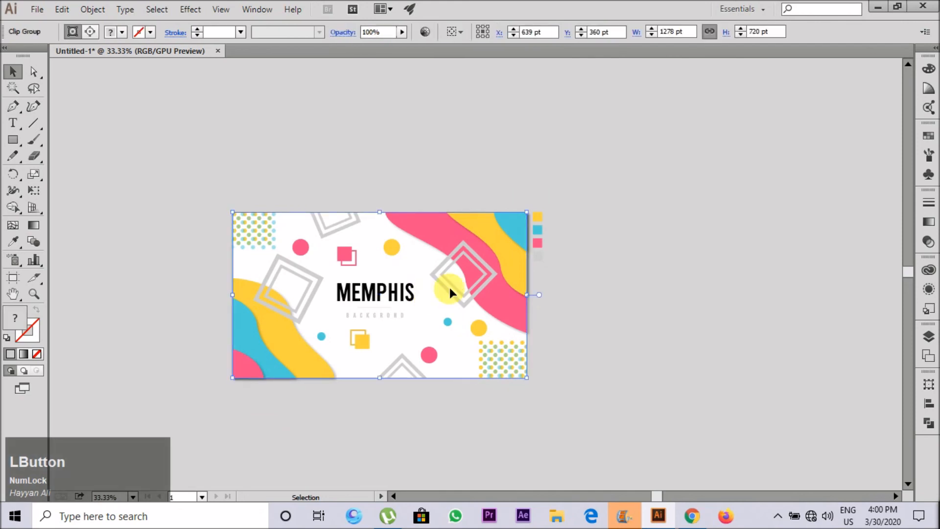
pyautogui.hotkey('ctrl', '+')
pyautogui.hotkey('ctrl', '+')
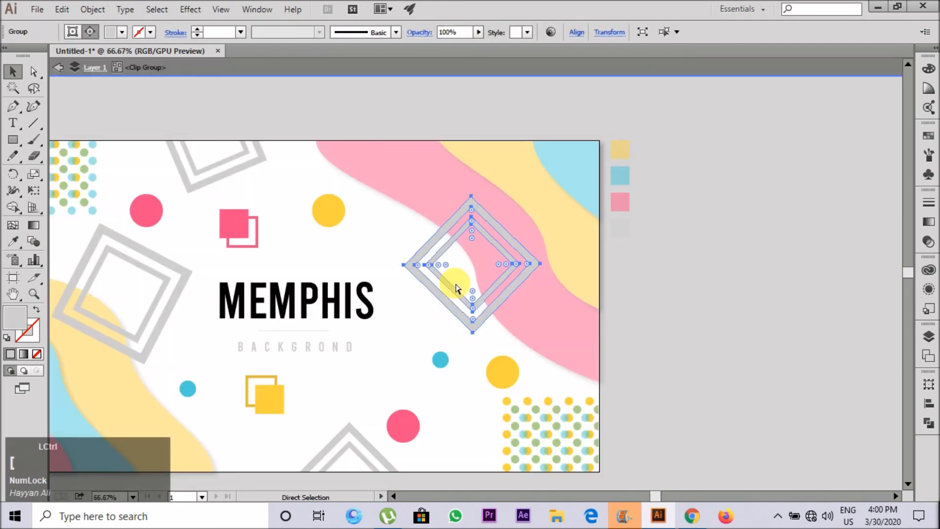
pyautogui.doubleClick(704, 291)
pyautogui.scroll(-1, 668, 287)
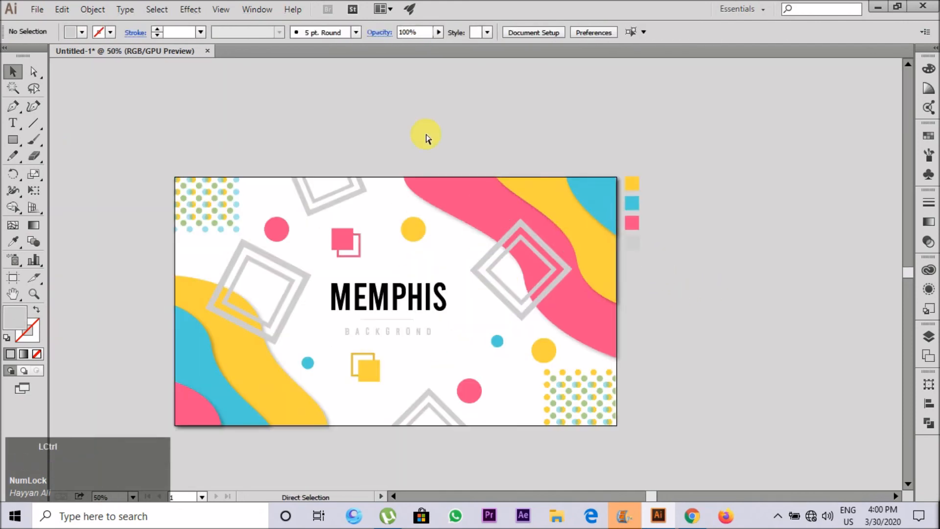
# Step: Undo the clipping mask and the rectangle drawn over the artboard
pyautogui.hotkey('ctrl', 'z')
pyautogui.hotkey('ctrl', 'z')
pyautogui.hotkey('ctrl', 'z')
pyautogui.click(262, 98)
pyautogui.hotkey('ctrl', 'z')
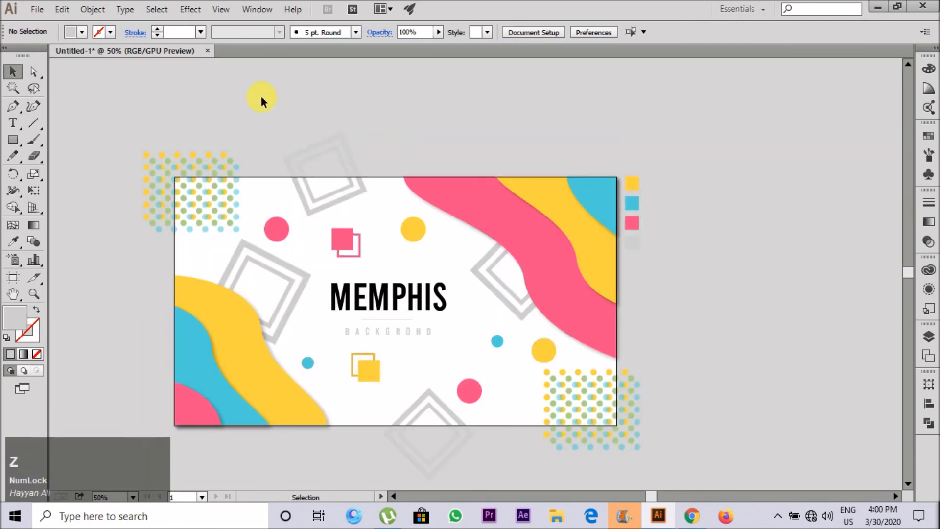
pyautogui.scroll(-1, 237, 97)
pyautogui.moveTo(439, 289); pyautogui.dragTo(458, 314)
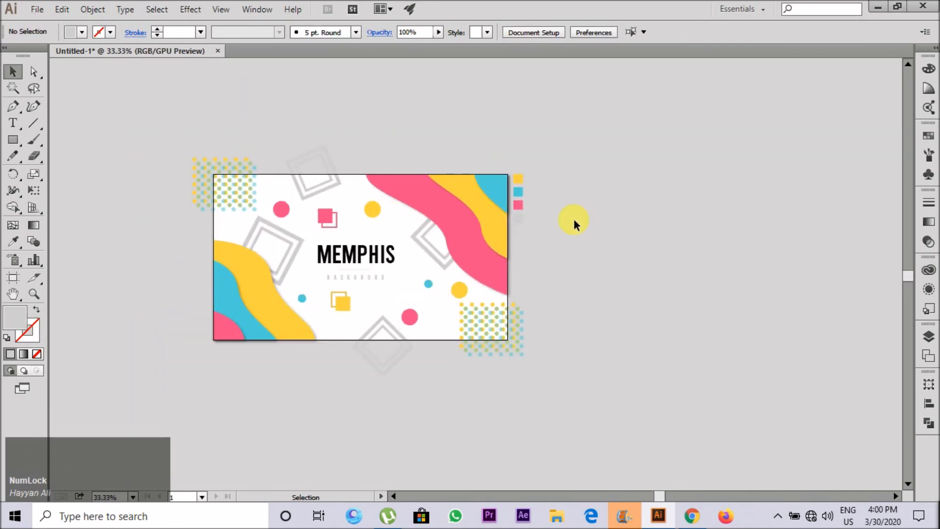
pyautogui.click(513, 296)
pyautogui.click(615, 375)
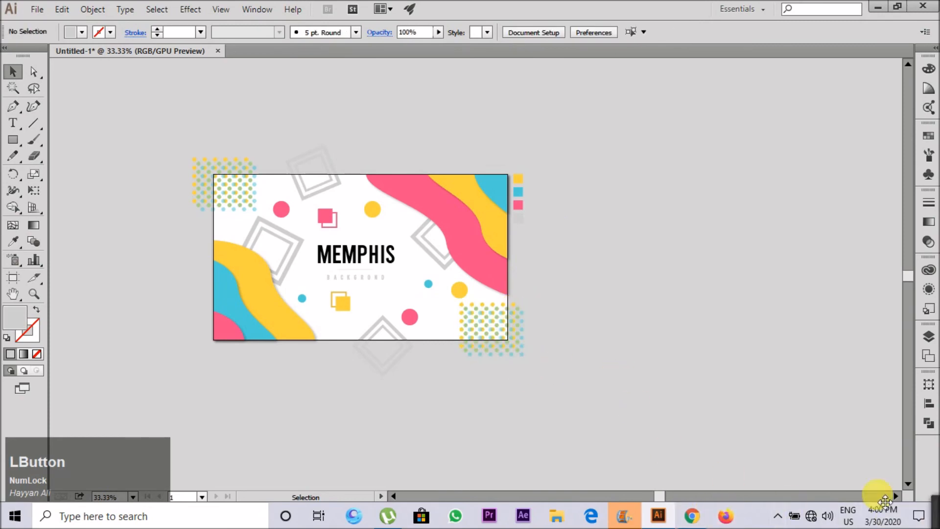